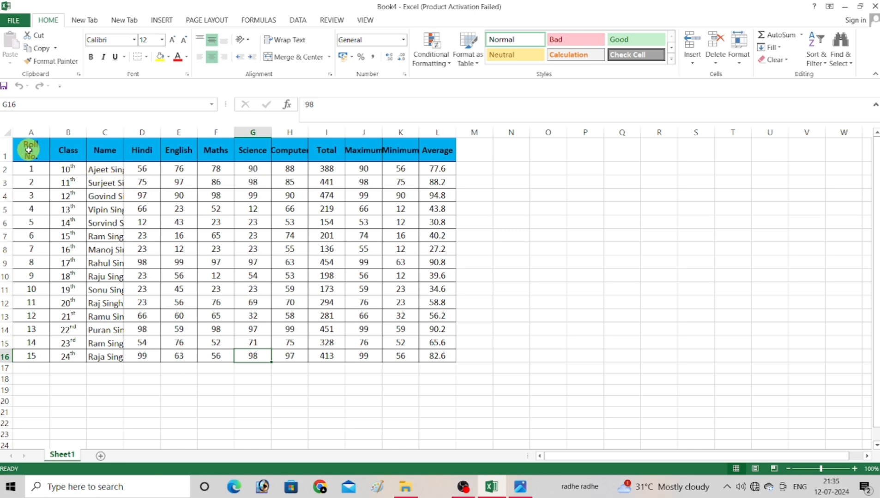
- After selecting a few cells, select the whole worksheet with the Select All corner button
{"action": "left_click", "coordinate": [547, 195]}
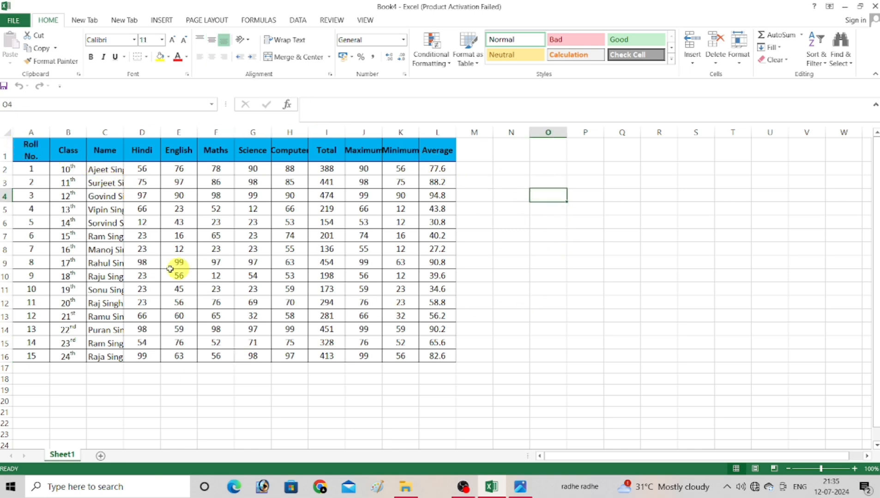
{"action": "left_click", "coordinate": [70, 236]}
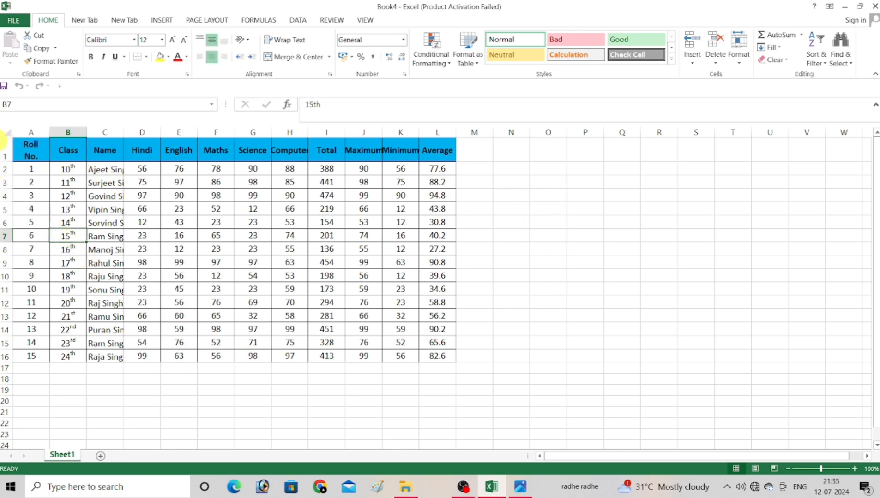
{"action": "left_click", "coordinate": [524, 236]}
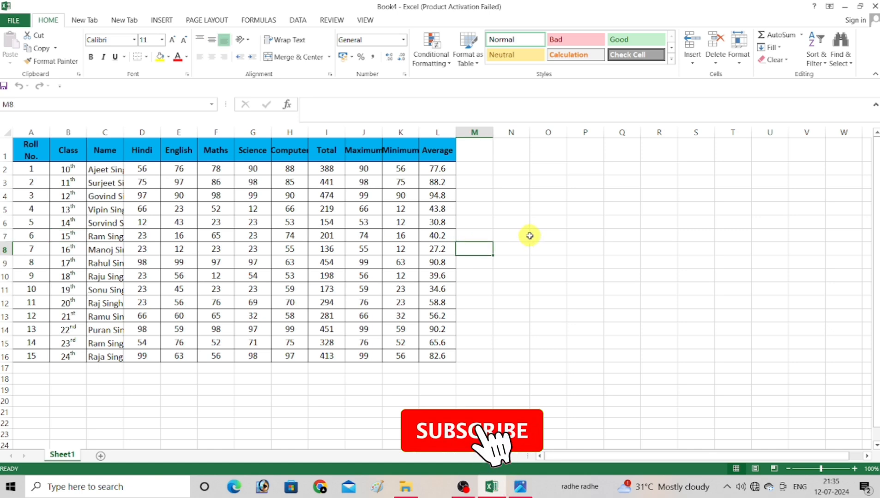
{"action": "left_click", "coordinate": [523, 201]}
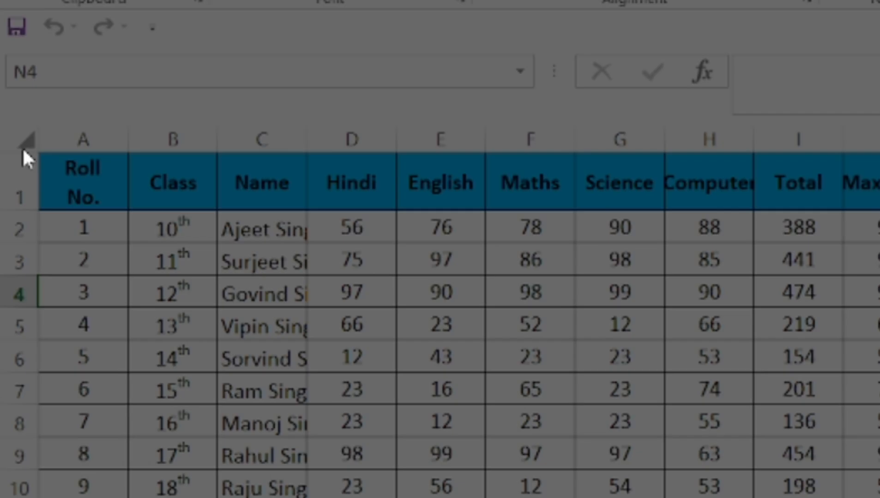
{"action": "left_click", "coordinate": [24, 150]}
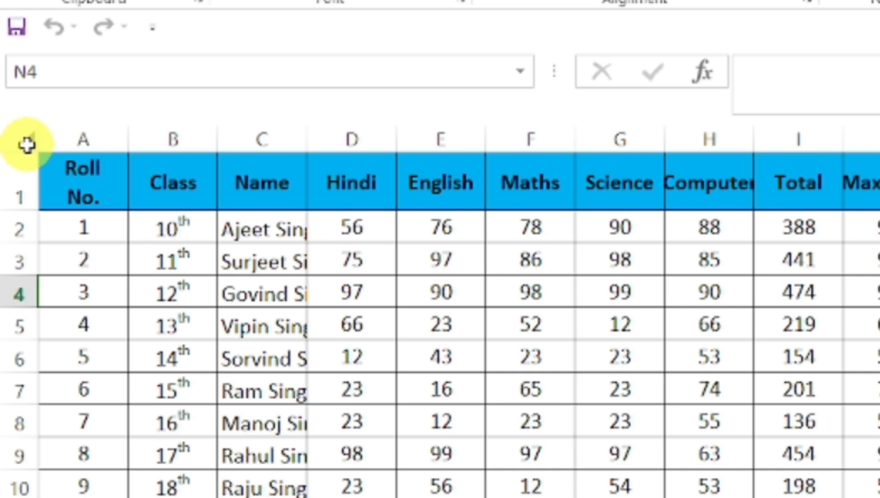
{"action": "left_click", "coordinate": [25, 139]}
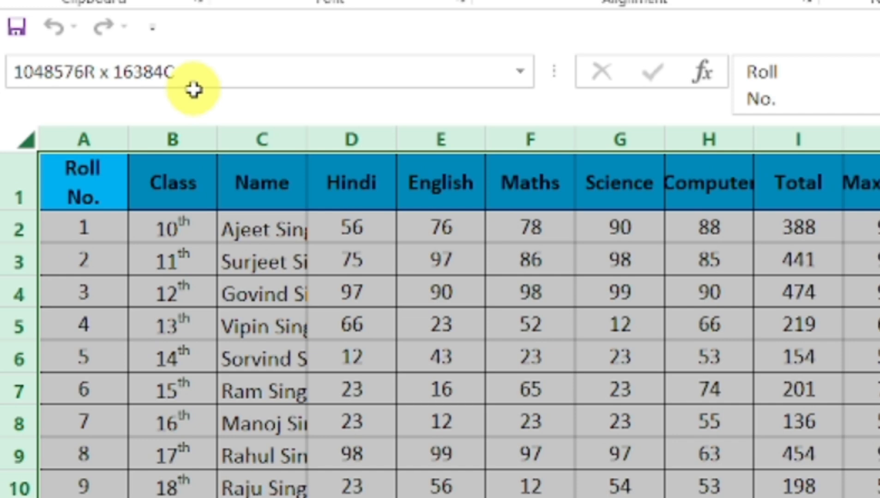
{"action": "left_click", "coordinate": [860, 497]}
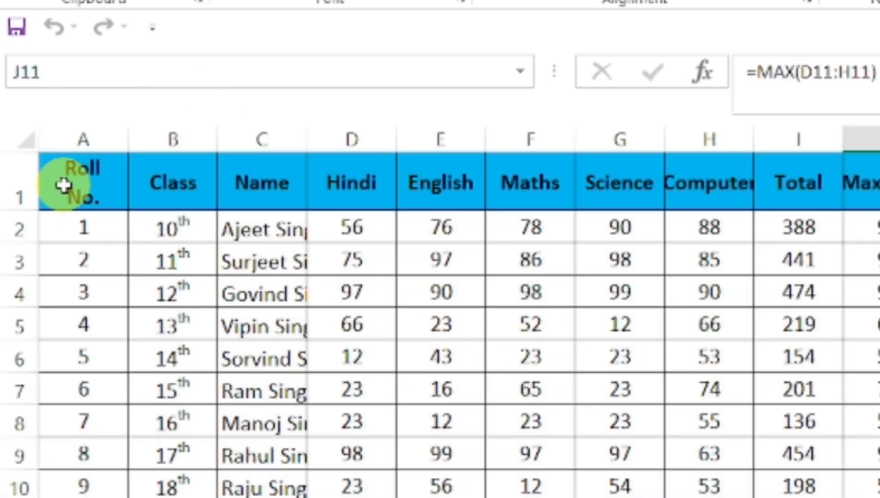
{"action": "left_click_drag", "start_coordinate": [73, 180], "coordinate": [876, 497]}
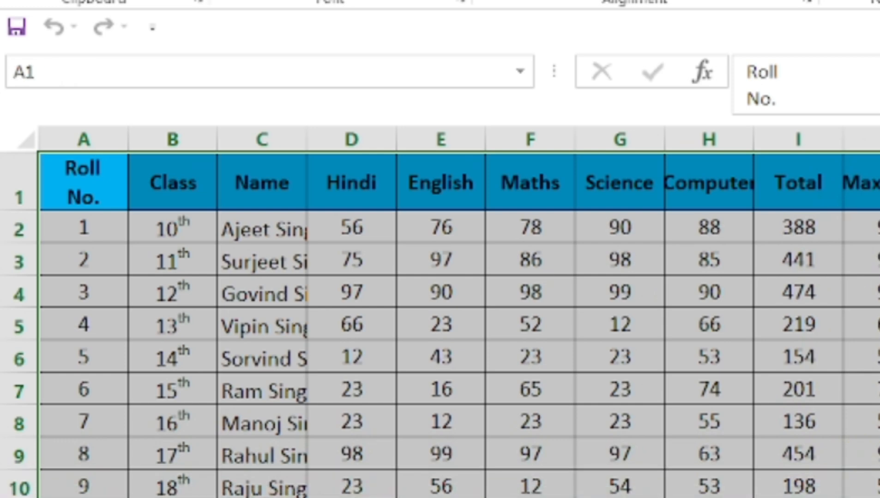
{"action": "left_click", "coordinate": [288, 293]}
{"action": "left_click", "coordinate": [291, 230]}
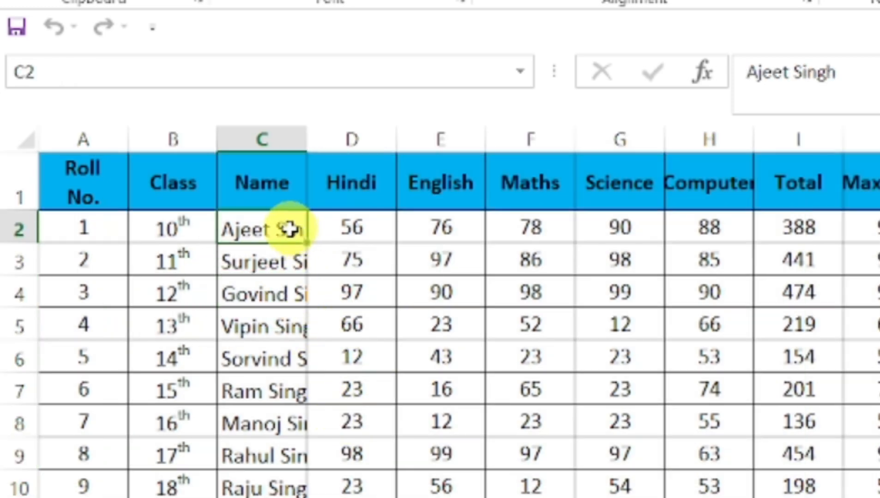
{"action": "left_click", "coordinate": [275, 247]}
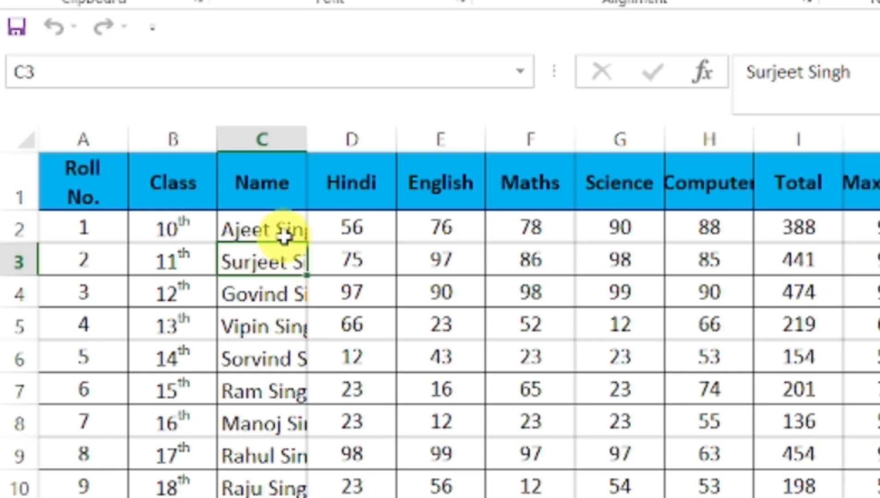
{"action": "left_click", "coordinate": [285, 231]}
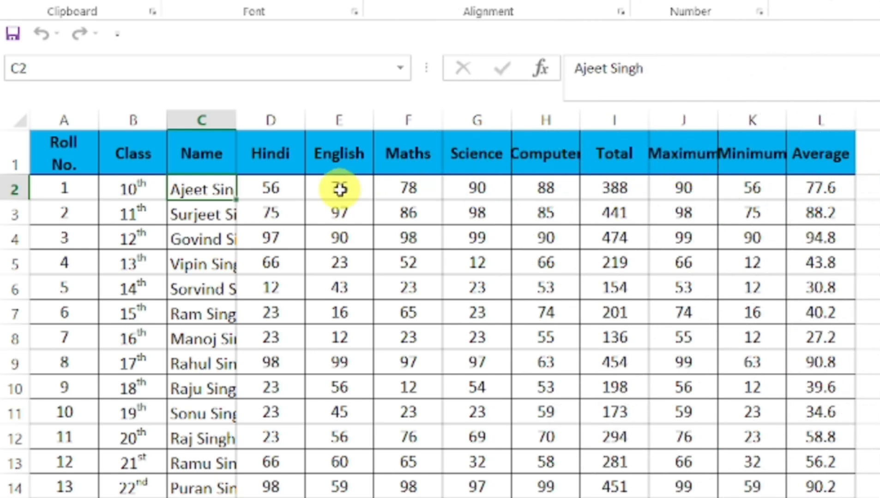
- Select the whole marks table with Ctrl+A and AutoFit all its column widths
{"action": "left_click", "coordinate": [340, 227]}
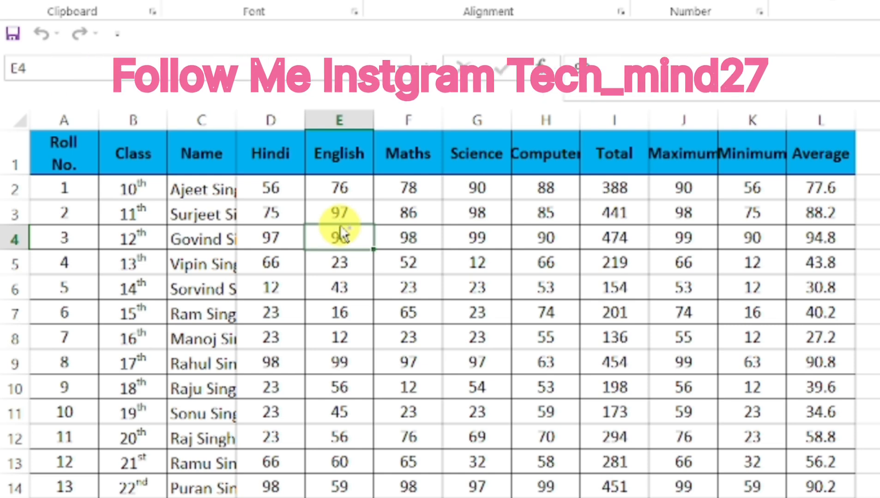
{"action": "key", "text": "ctrl+a"}
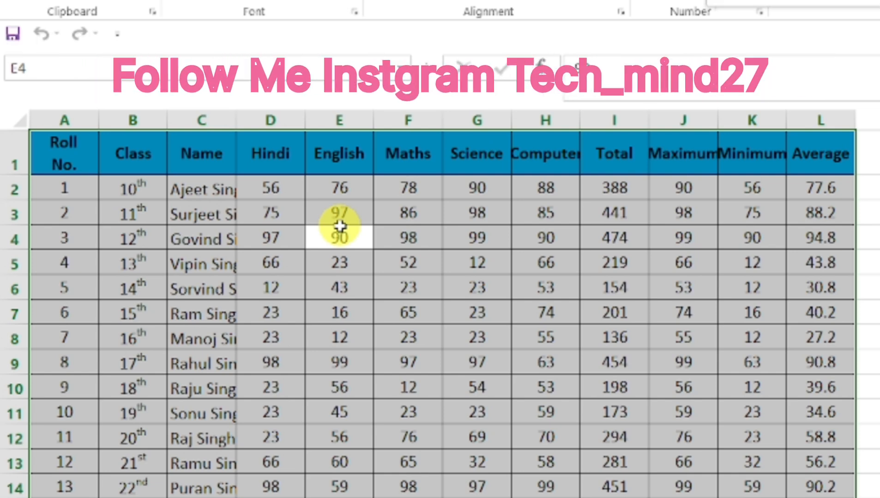
{"action": "key", "text": "alt+h"}
{"action": "key", "text": "o"}
{"action": "key", "text": "i"}
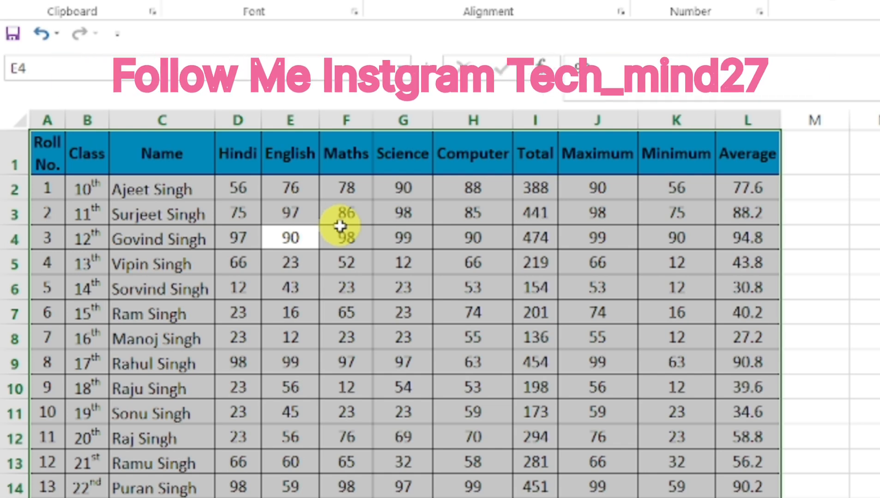
- Check the full student names in column C, then select the entire Hindi column
{"action": "left_click", "coordinate": [440, 263]}
{"action": "left_click", "coordinate": [203, 187]}
{"action": "left_click", "coordinate": [182, 139]}
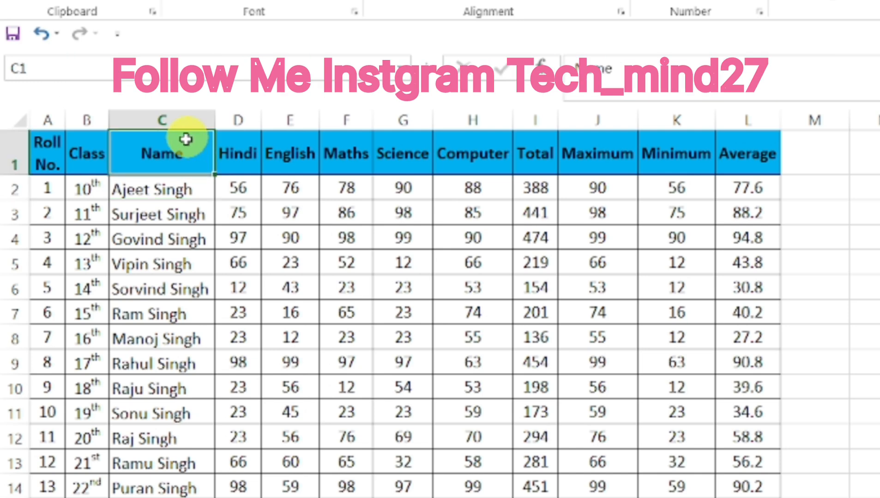
{"action": "left_click", "coordinate": [188, 215]}
{"action": "left_click", "coordinate": [185, 240]}
{"action": "left_click", "coordinate": [180, 264]}
{"action": "left_click", "coordinate": [167, 189]}
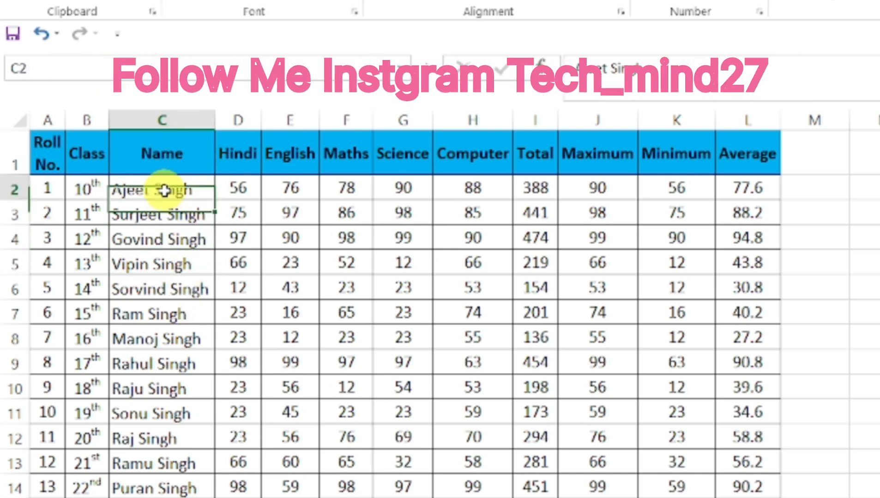
{"action": "left_click", "coordinate": [165, 116]}
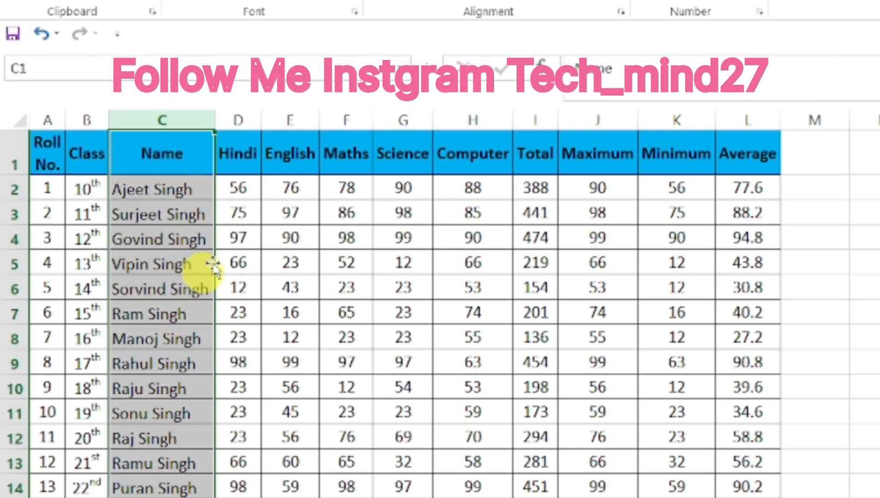
{"action": "left_click", "coordinate": [241, 121]}
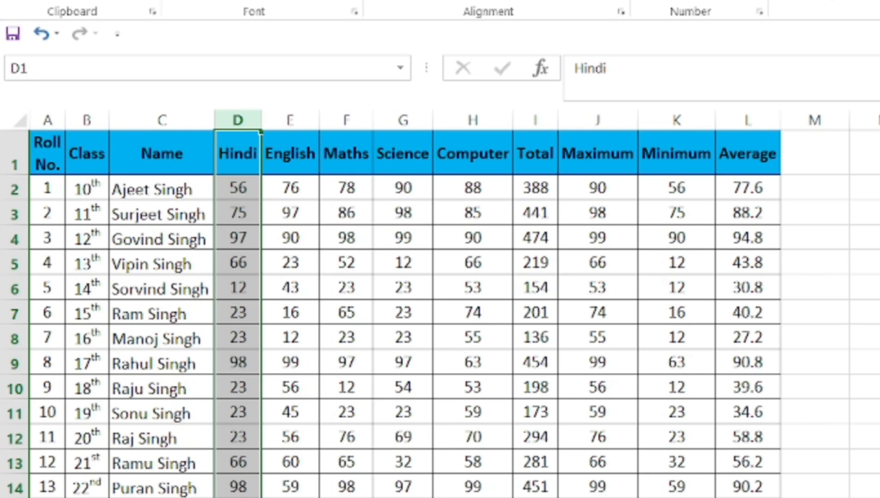
{"action": "key", "text": "ctrl+shift+plus"}
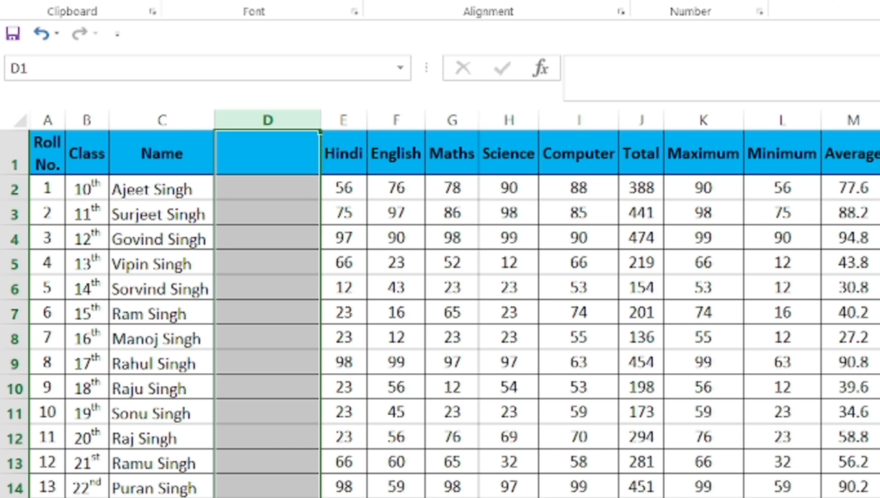
{"action": "key", "text": "ctrl+z"}
{"action": "left_click", "coordinate": [242, 402]}
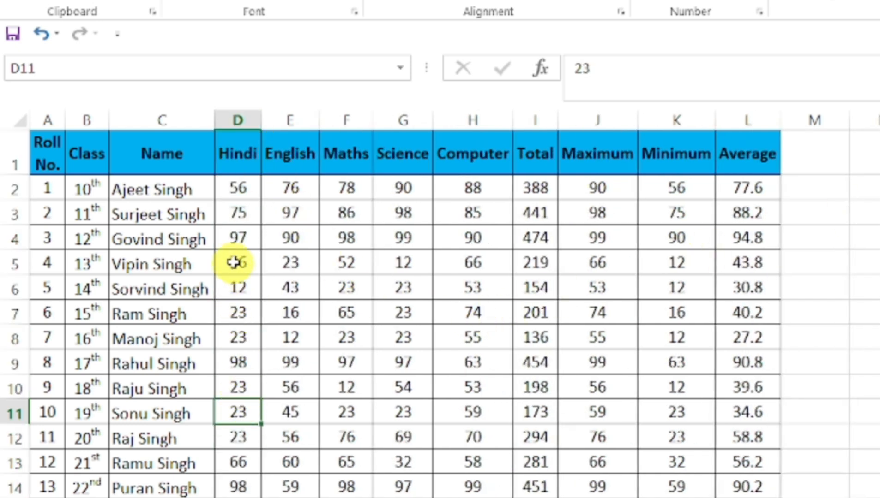
{"action": "left_click", "coordinate": [238, 239]}
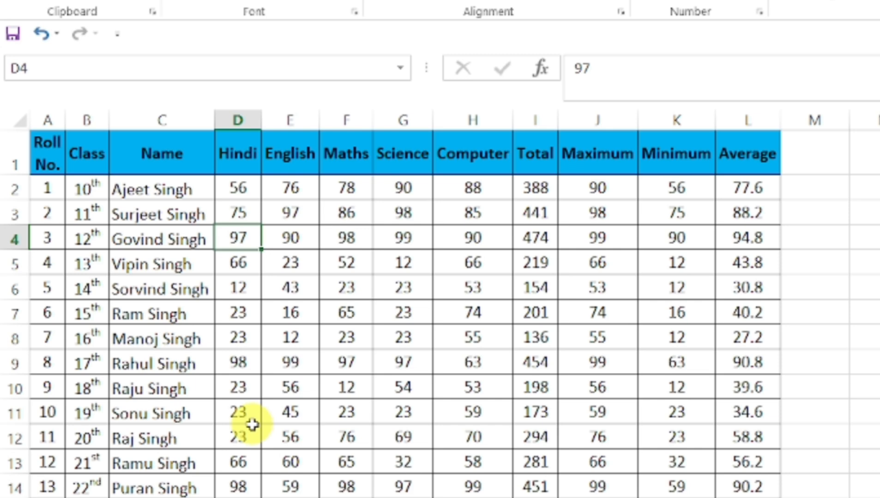
{"action": "key", "text": "ctrl+space"}
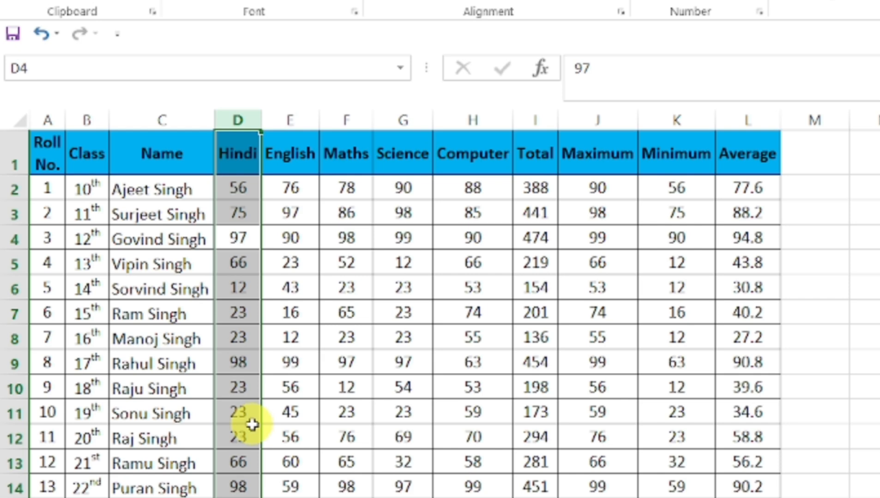
{"action": "key", "text": "ctrl+shift+plus"}
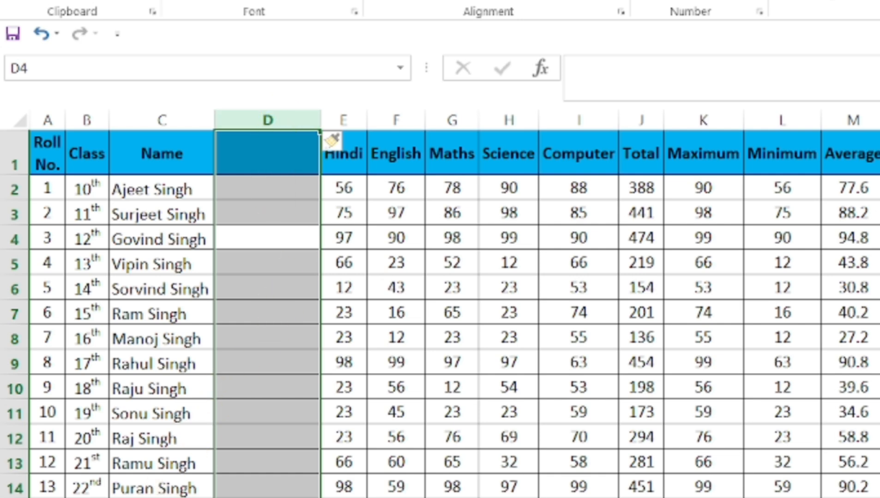
{"action": "key", "text": "ctrl+minus"}
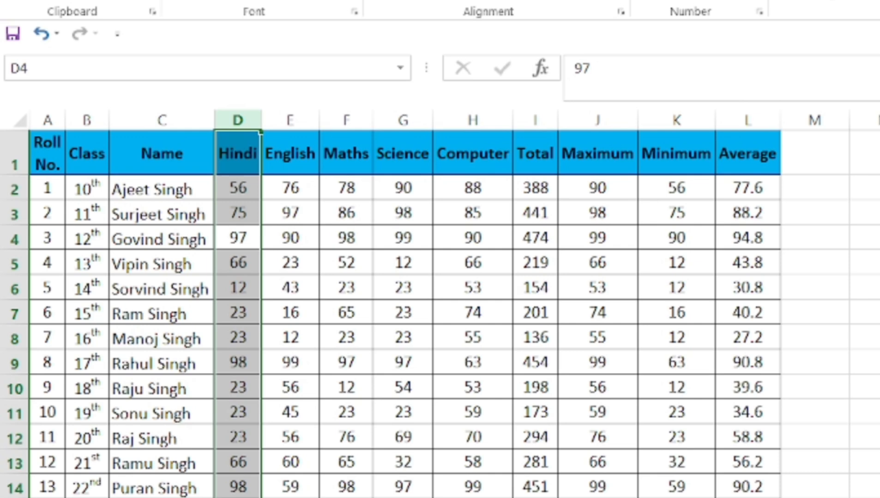
{"action": "left_click", "coordinate": [273, 433]}
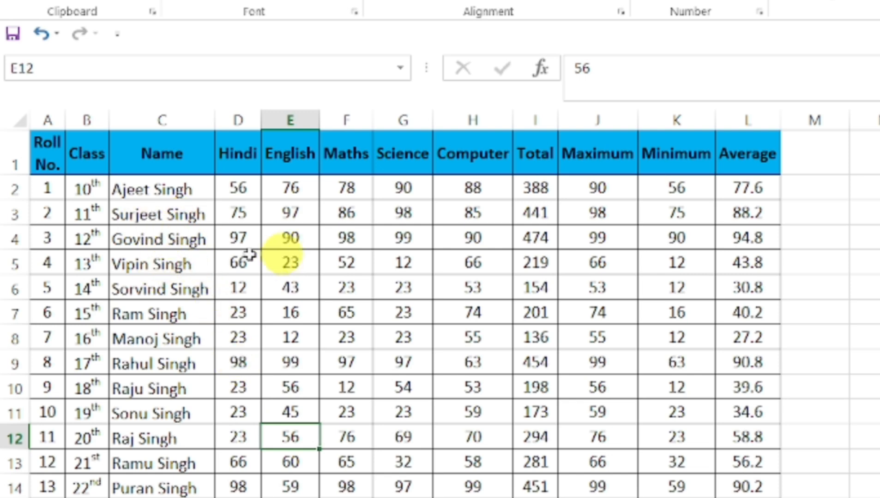
{"action": "left_click", "coordinate": [171, 240]}
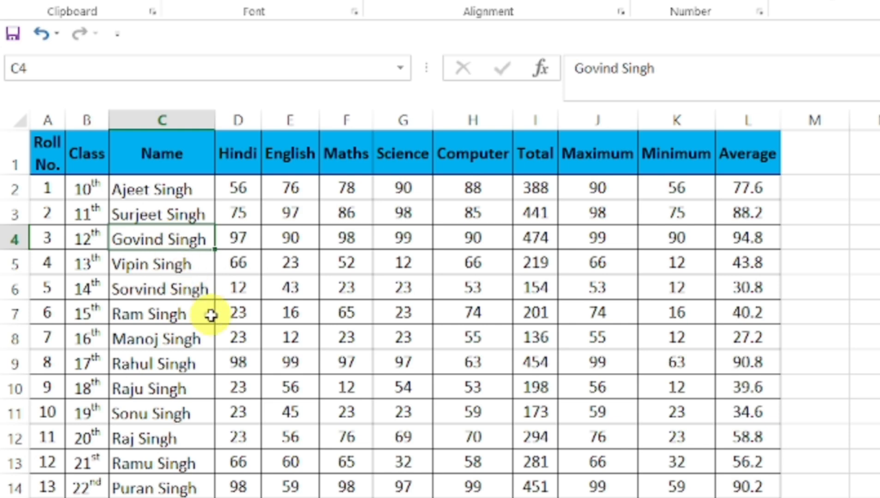
{"action": "left_click", "coordinate": [249, 238]}
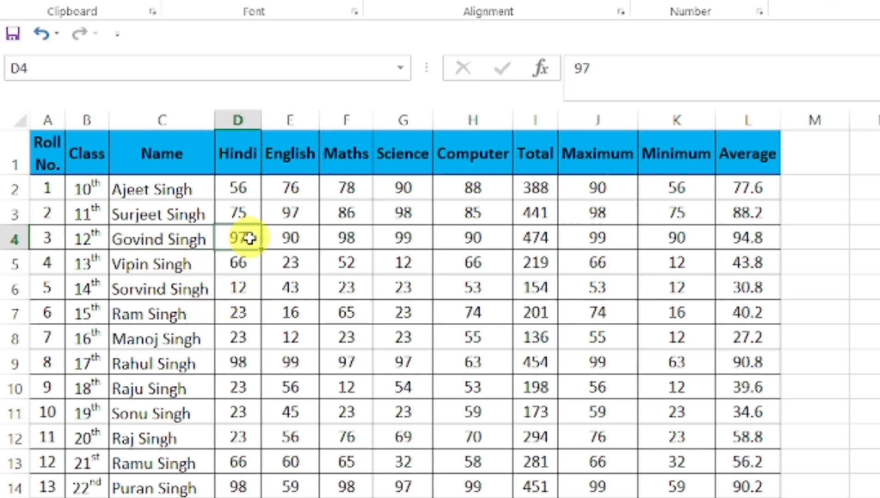
{"action": "key", "text": "shift+space"}
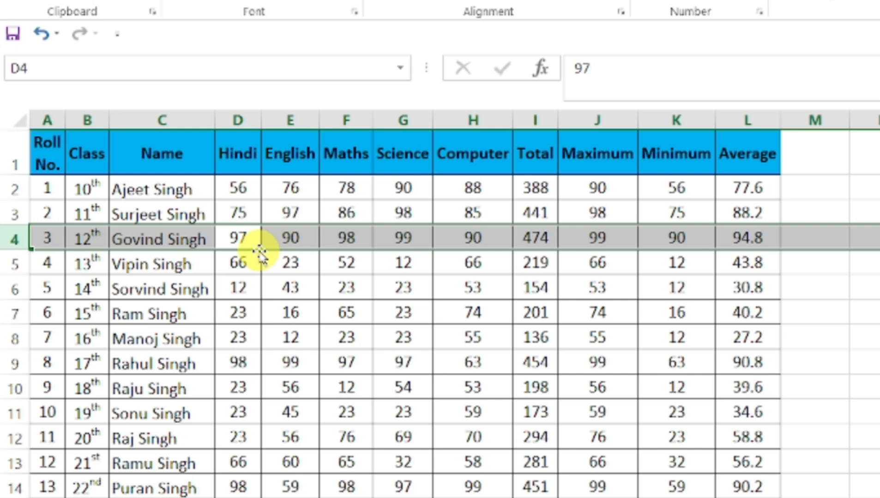
{"action": "key", "text": "ctrl+shift+plus"}
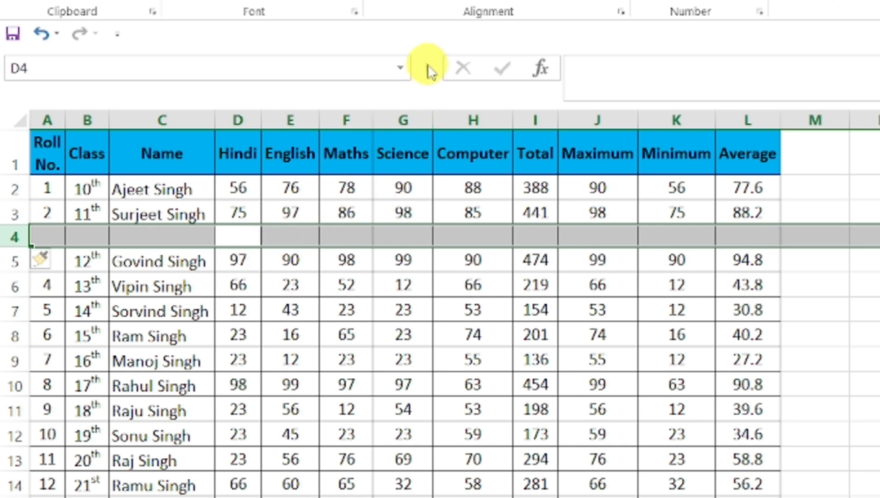
{"action": "key", "text": "ctrl+minus"}
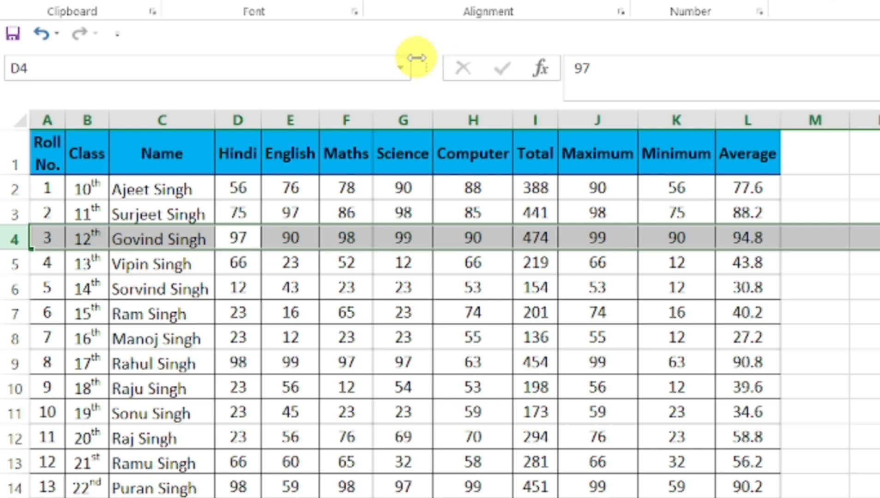
{"action": "left_click", "coordinate": [501, 282]}
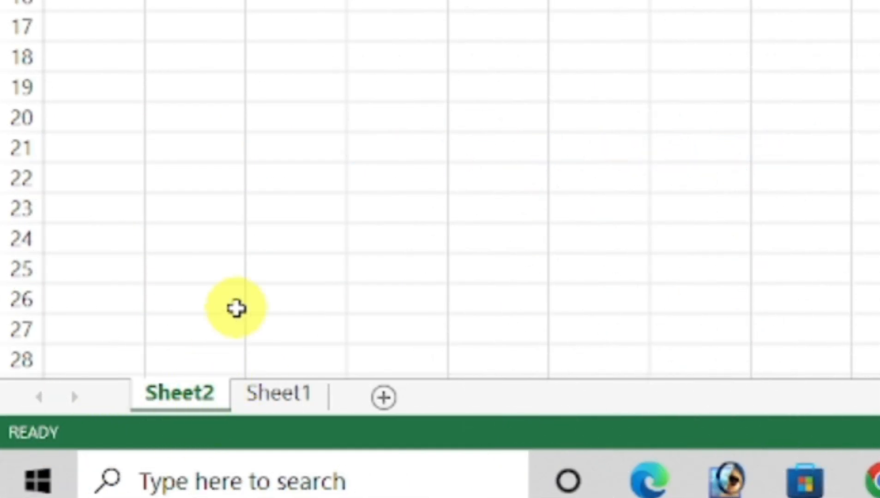
- Insert new worksheets with Shift+F11 and move between the Sheet3 and Sheet4 tabs
{"action": "key", "text": "shift+F11"}
{"action": "key", "text": "shift+F11"}
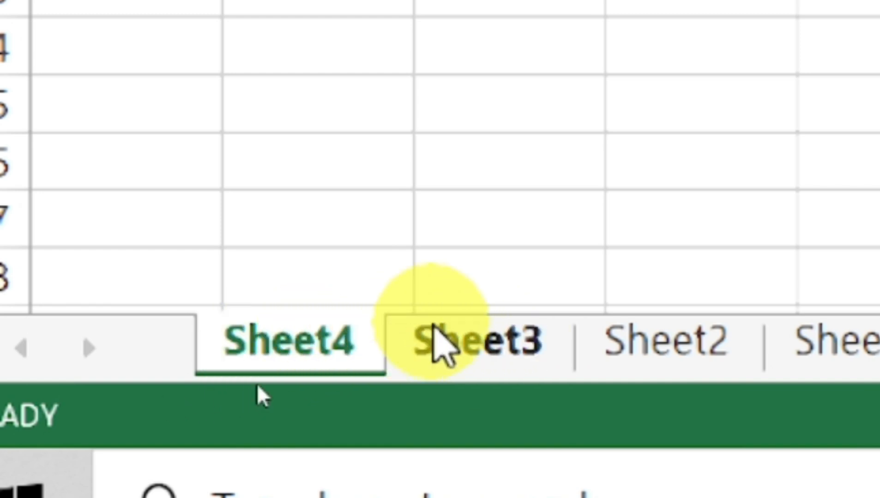
{"action": "left_click", "coordinate": [443, 345]}
{"action": "left_click", "coordinate": [337, 346]}
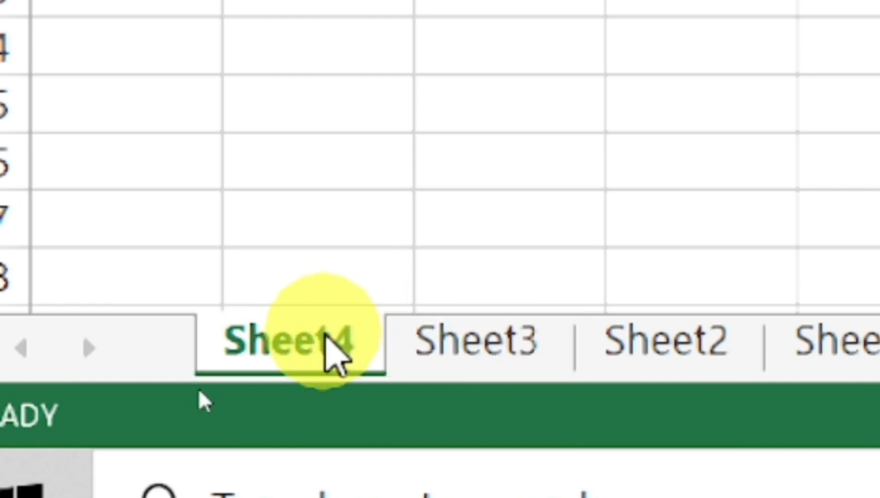
{"action": "left_click", "coordinate": [475, 341]}
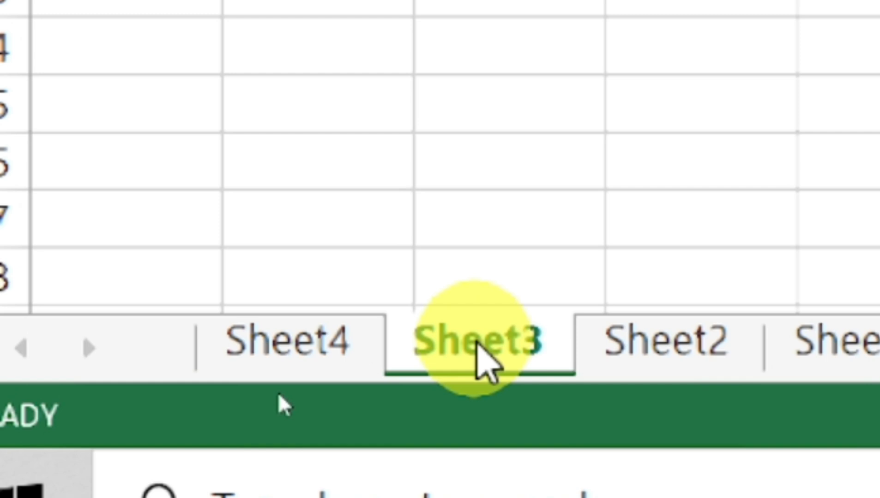
{"action": "left_click", "coordinate": [289, 351]}
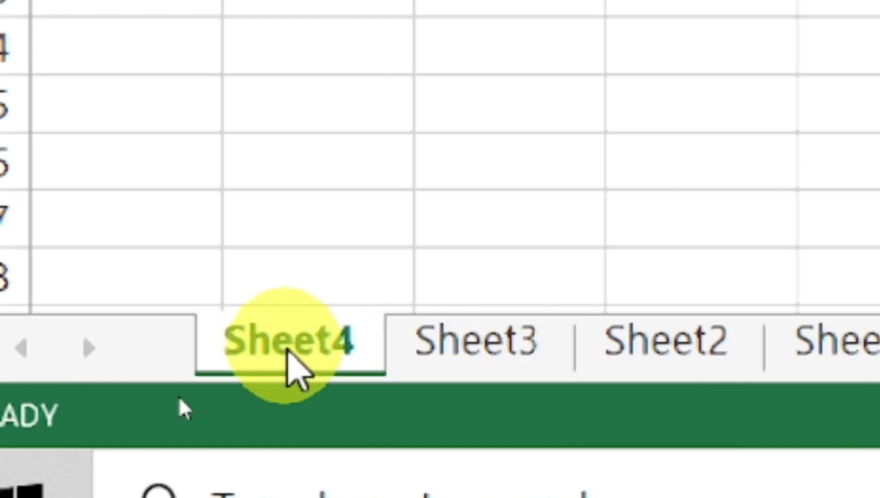
- Group Sheet4 with Sheet3 and Sheet2 using Ctrl+Shift+PageDown
{"action": "key", "text": "ctrl+shift+Page_Down"}
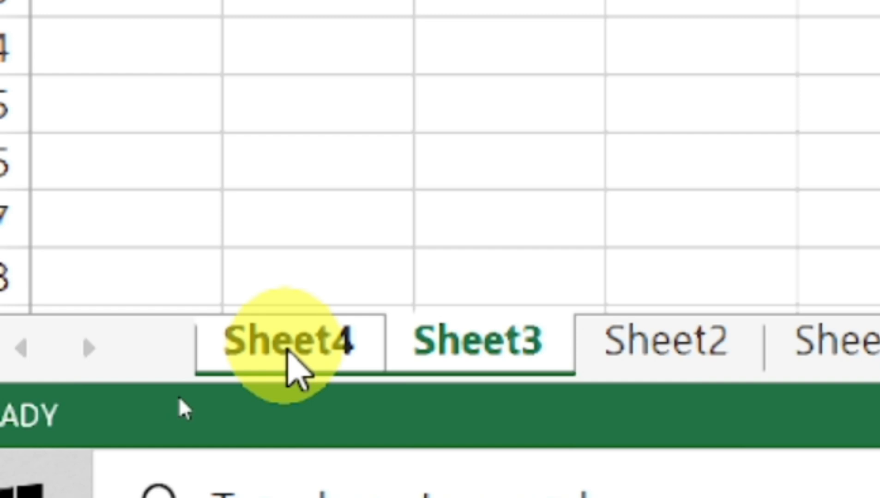
{"action": "key", "text": "ctrl+shift+Page_Down"}
{"action": "key", "text": "ctrl+shift+Page_Down"}
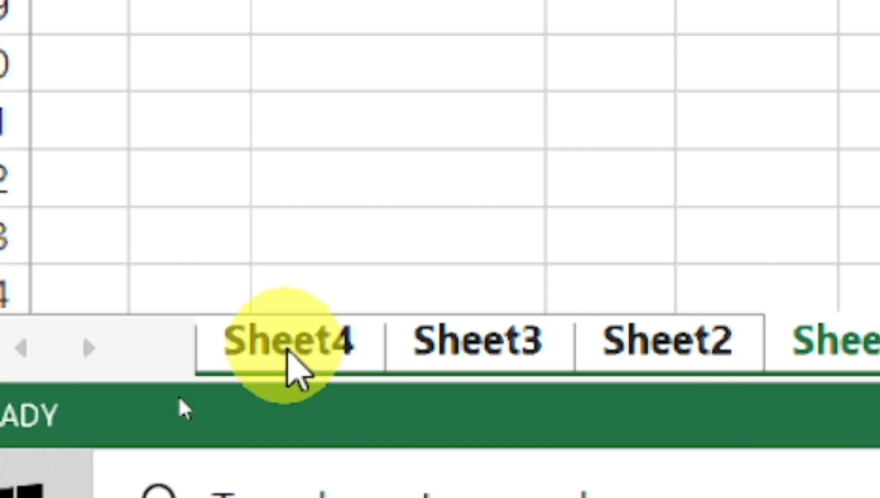
{"action": "left_click", "coordinate": [869, 111]}
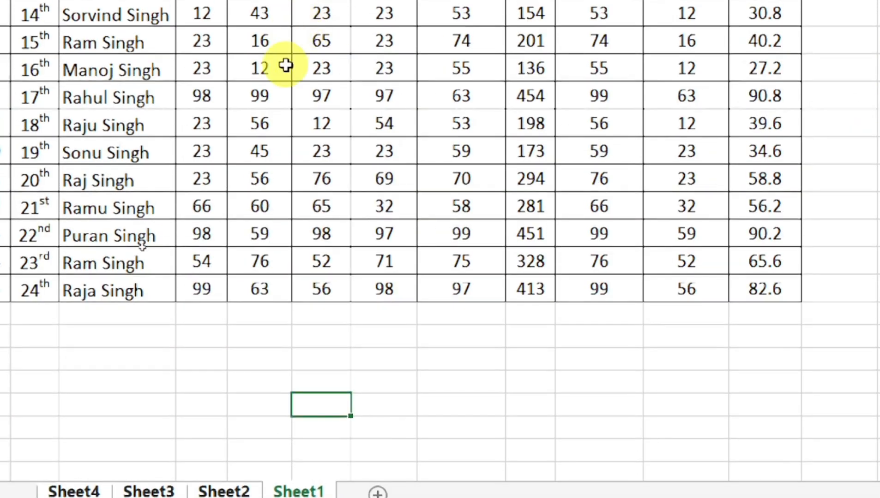
- Copy the Maths-to-Computer marks block and paste it into an empty cell right of the table
{"action": "left_click_drag", "start_coordinate": [320, 3], "coordinate": [424, 166]}
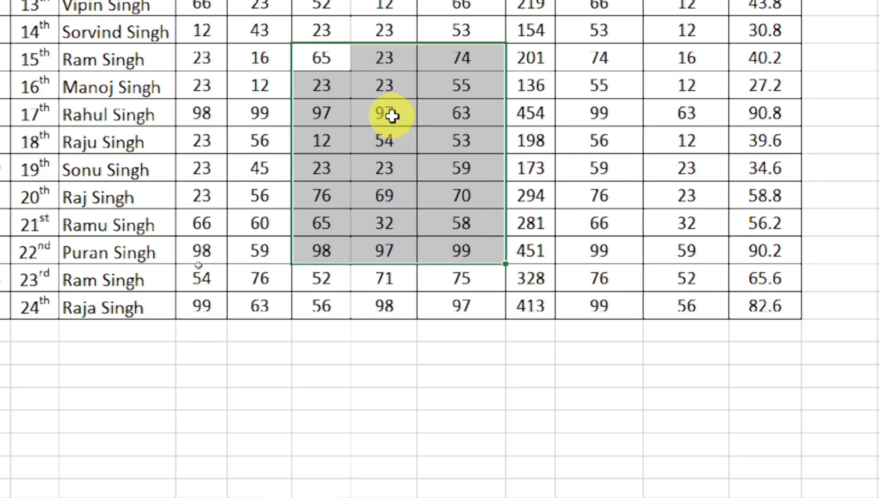
{"action": "key", "text": "ctrl+c"}
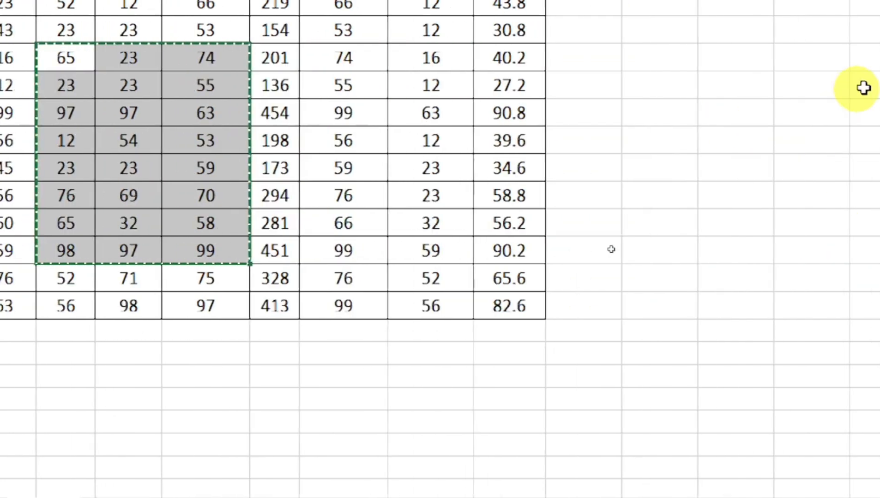
{"action": "left_click", "coordinate": [533, 21]}
{"action": "left_click", "coordinate": [528, 42]}
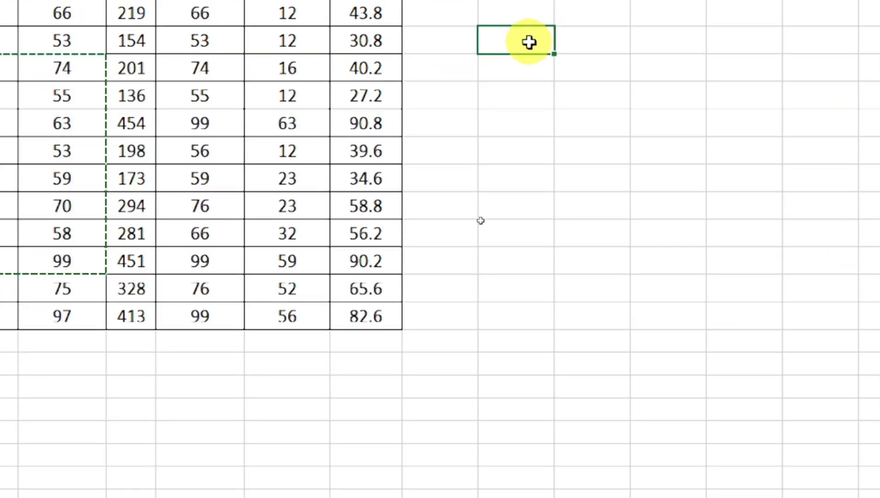
{"action": "key", "text": "ctrl+v"}
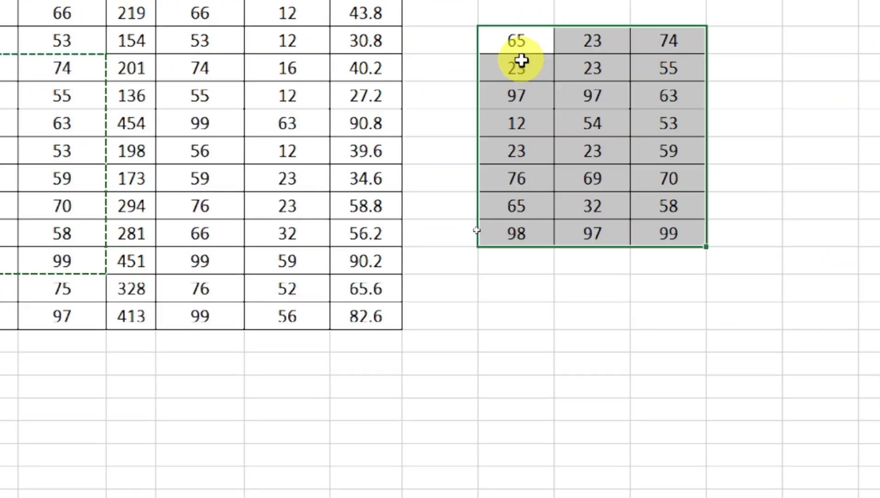
- Reselect the full pasted 8-row block down to 99 and end copy mode with Esc
{"action": "left_click", "coordinate": [546, 256]}
{"action": "left_click_drag", "start_coordinate": [513, 44], "coordinate": [671, 247]}
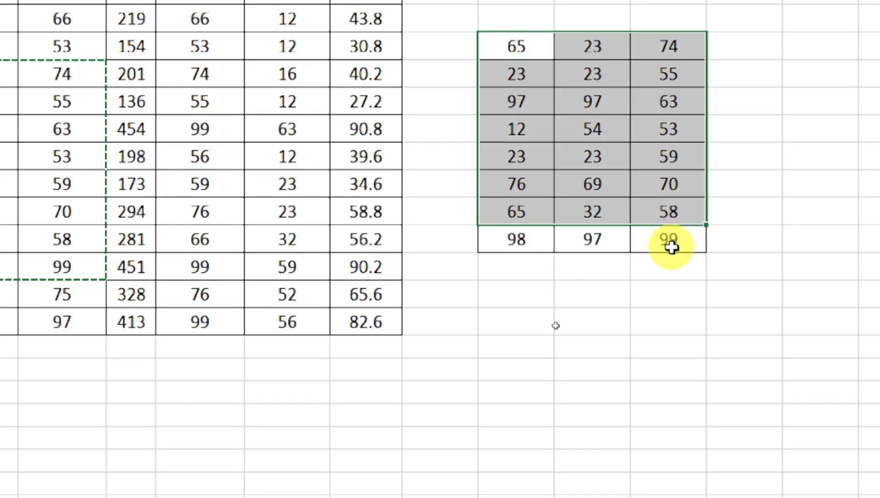
{"action": "left_click_drag", "start_coordinate": [493, 40], "coordinate": [667, 239]}
{"action": "key", "text": "Escape"}
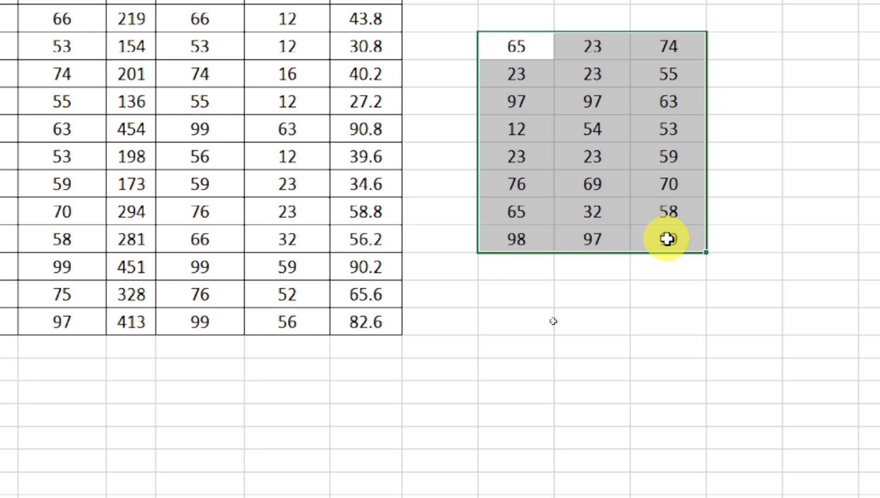
{"action": "left_click", "coordinate": [661, 310]}
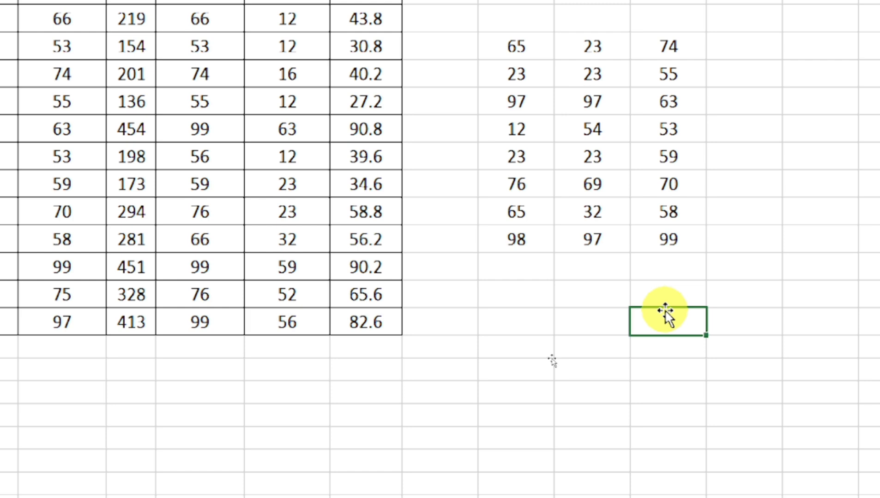
- Use Ctrl+A from the 65 cell and the empty cell above it to select the copied block
{"action": "left_click", "coordinate": [539, 78]}
{"action": "left_click", "coordinate": [526, 48]}
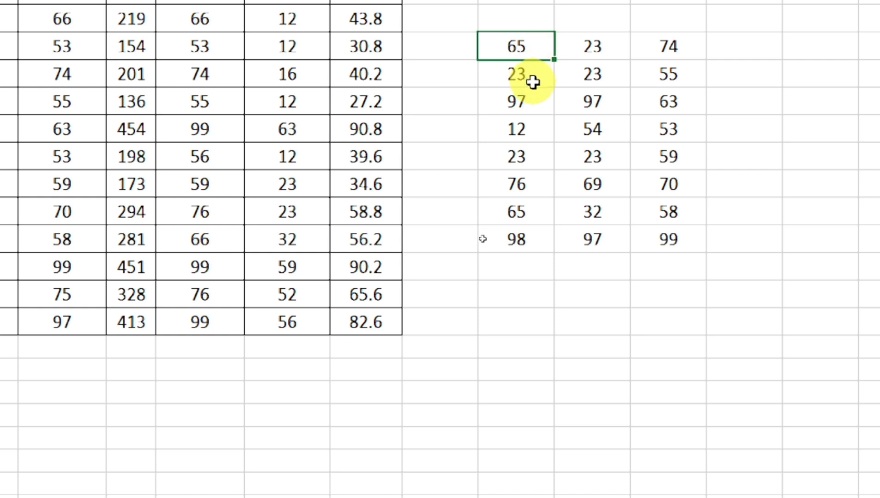
{"action": "key", "text": "ctrl+a"}
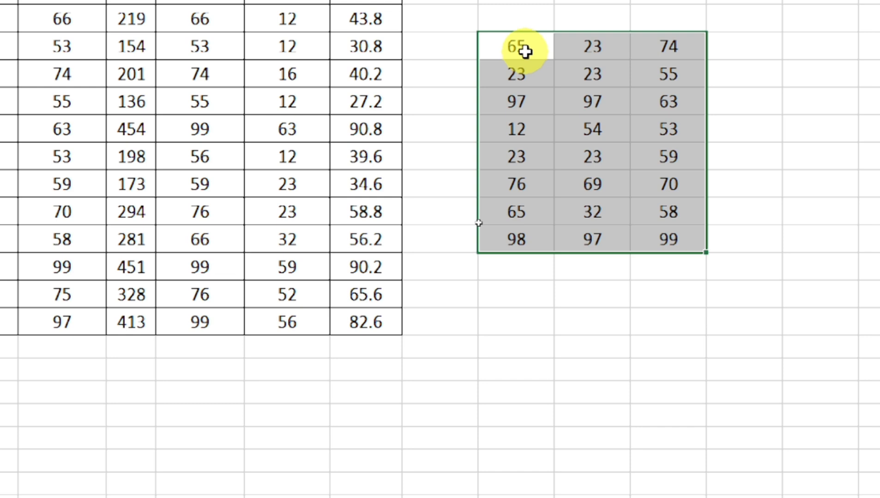
{"action": "left_click", "coordinate": [525, 21]}
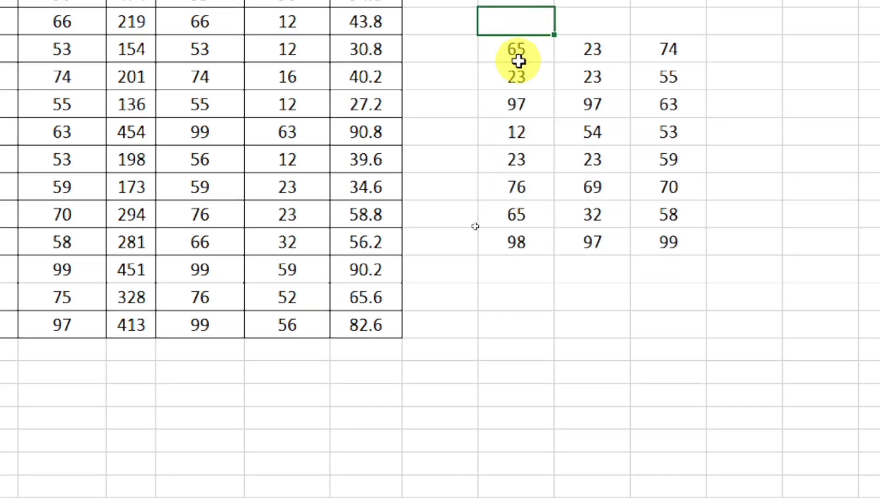
{"action": "key", "text": "ctrl+a"}
- Try Ctrl+A from an empty cell left of the block, then select the block from 65
{"action": "left_click", "coordinate": [501, 97]}
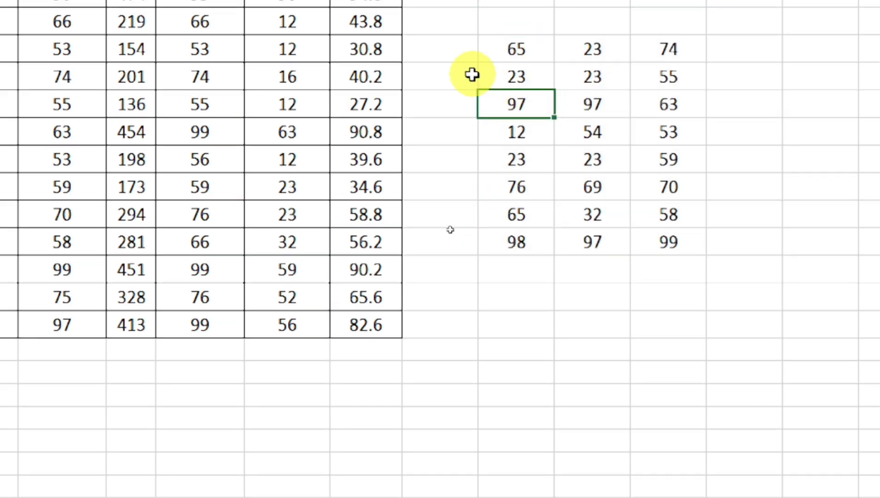
{"action": "left_click", "coordinate": [464, 40]}
{"action": "left_click", "coordinate": [461, 21]}
{"action": "key", "text": "ctrl+a"}
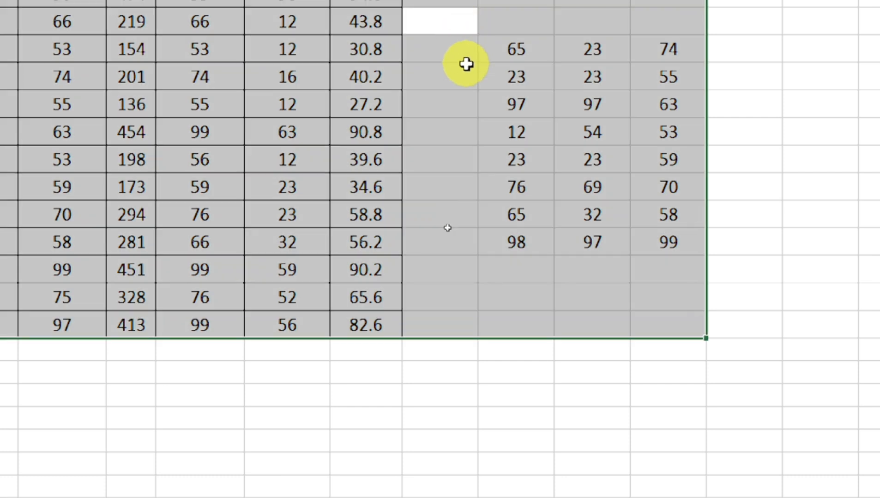
{"action": "left_click", "coordinate": [533, 52]}
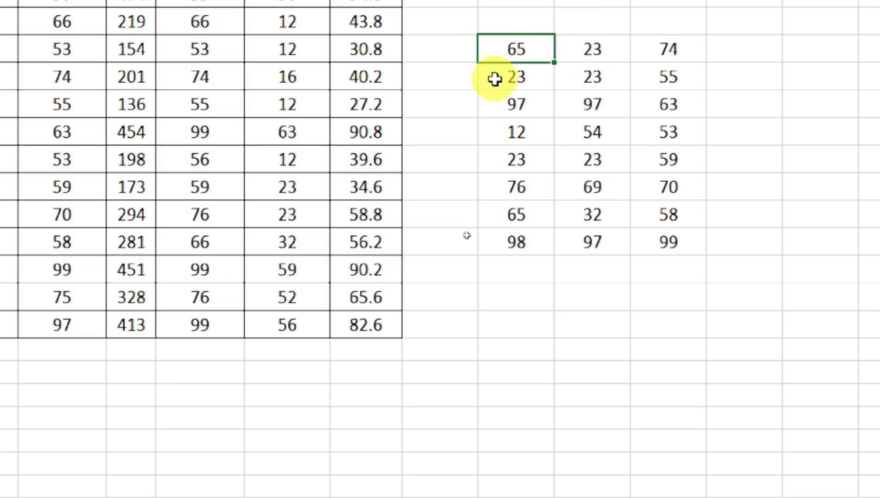
{"action": "key", "text": "ctrl+a"}
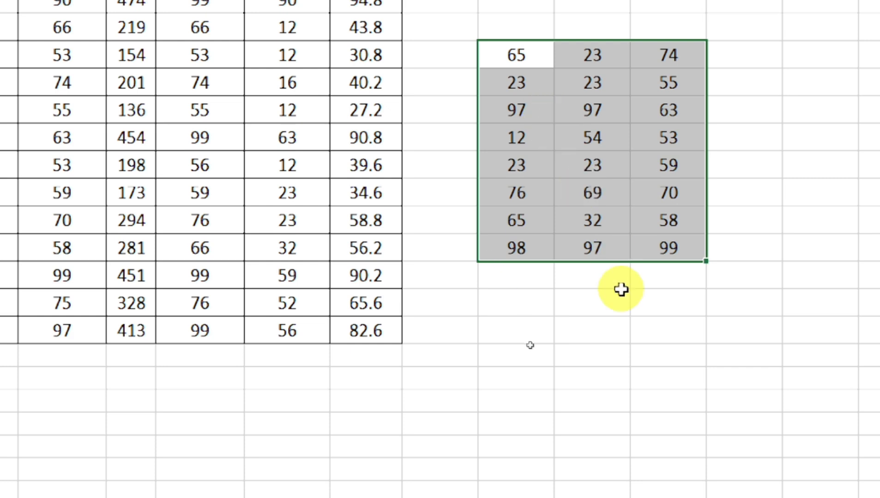
- Select the whole number block with Ctrl+A and apply All Borders to it
{"action": "left_click", "coordinate": [634, 314]}
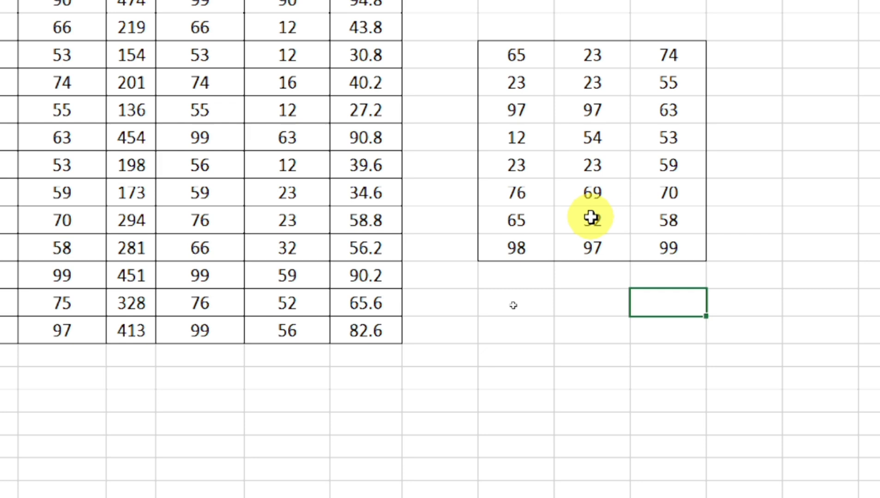
{"action": "left_click", "coordinate": [540, 143]}
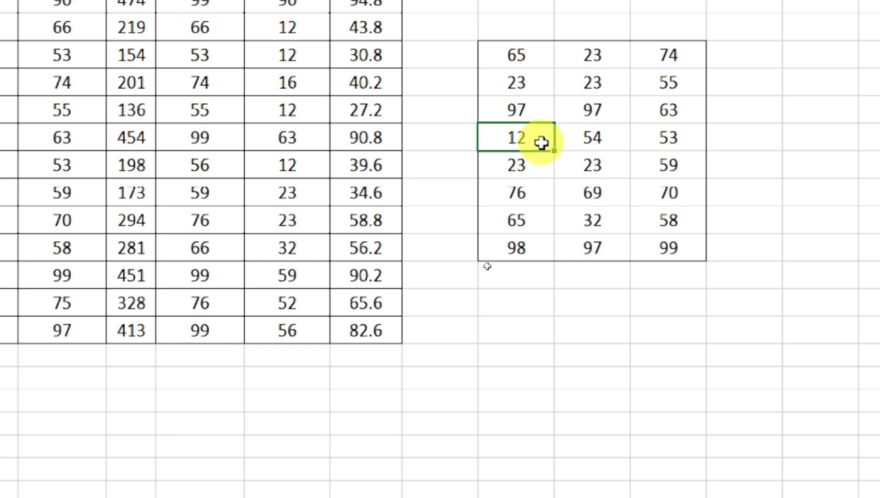
{"action": "key", "text": "ctrl+a"}
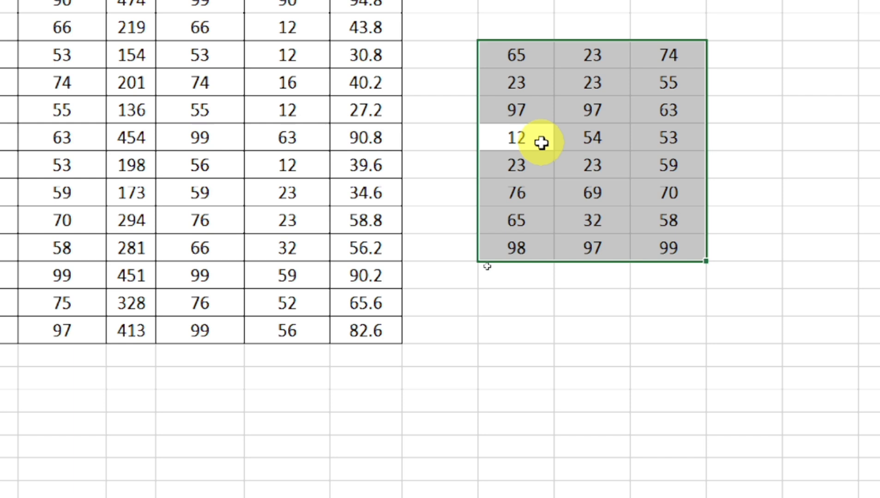
{"action": "key", "text": "alt+h"}
{"action": "key", "text": "b"}
{"action": "key", "text": "a"}
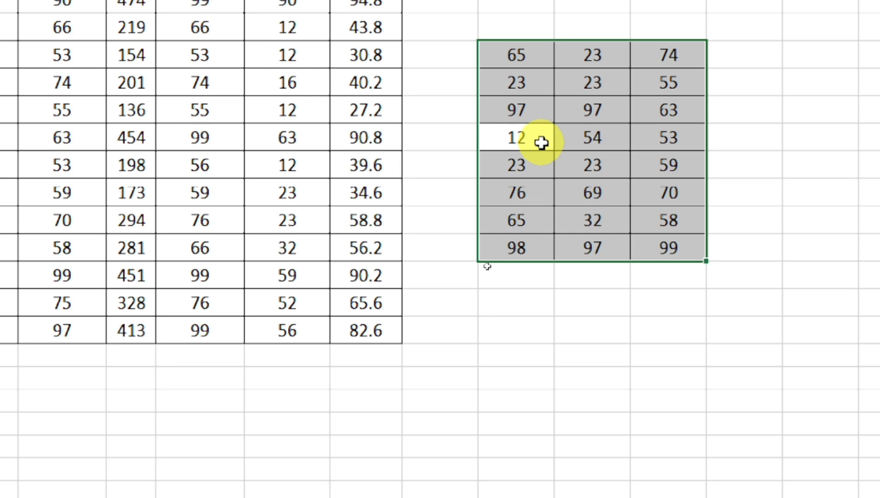
- Clear every border from the block with No Border
{"action": "key", "text": "alt+h"}
{"action": "key", "text": "b"}
{"action": "key", "text": "n"}
{"action": "left_click", "coordinate": [551, 170]}
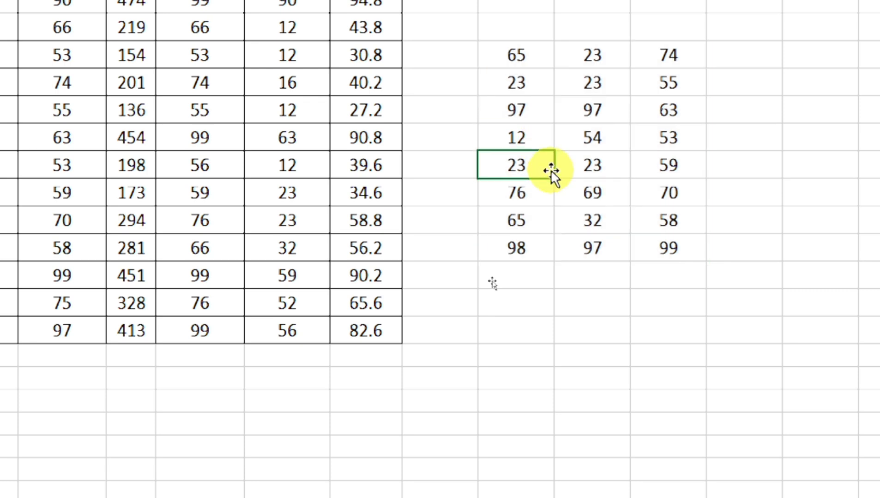
- Enter =SUM over the first column below 98, giving a total of 459
{"action": "left_click", "coordinate": [510, 54]}
{"action": "left_click_drag", "start_coordinate": [614, 103], "coordinate": [668, 259]}
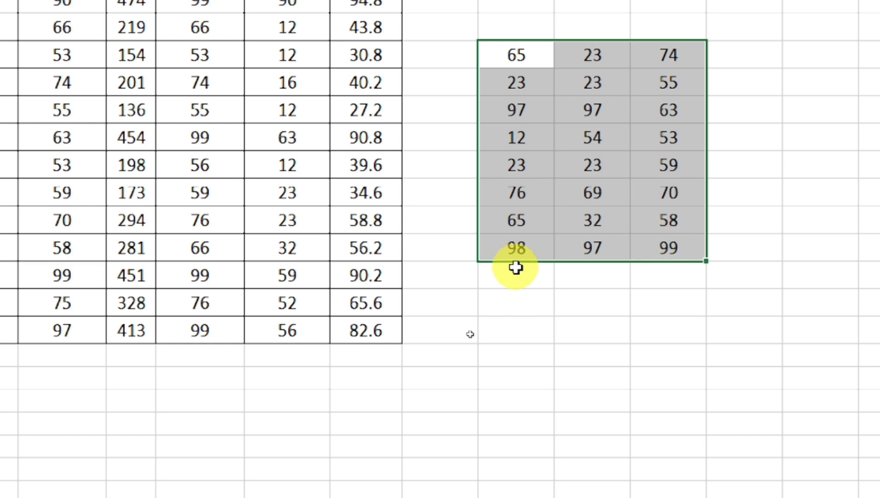
{"action": "left_click", "coordinate": [495, 279]}
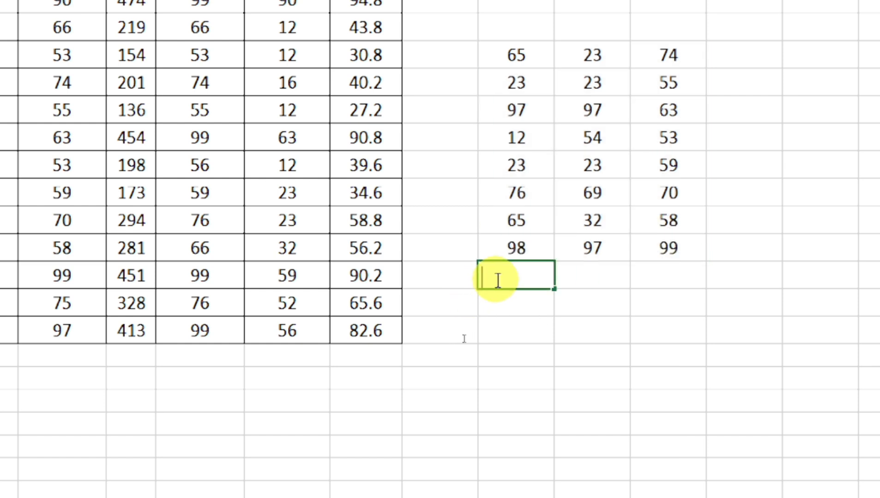
{"action": "type", "text": "=su"}
{"action": "type", "text": "m("}
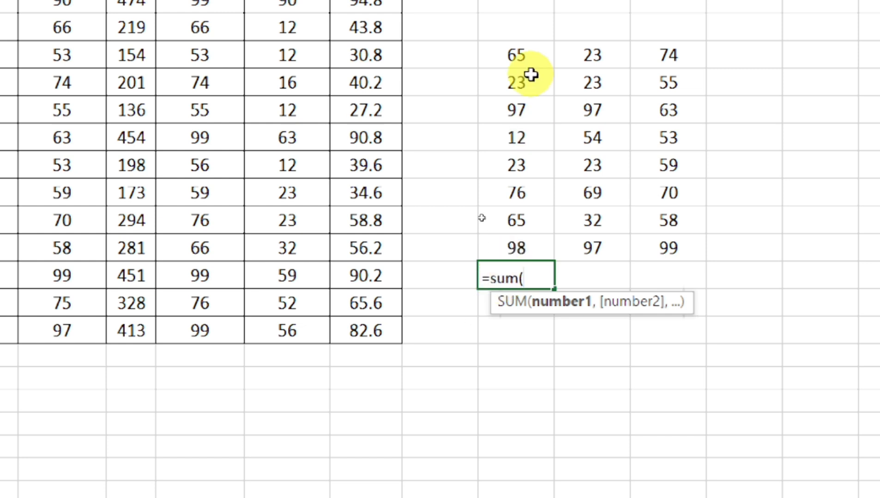
{"action": "left_click_drag", "start_coordinate": [526, 55], "coordinate": [527, 238]}
{"action": "key", "text": "Return"}
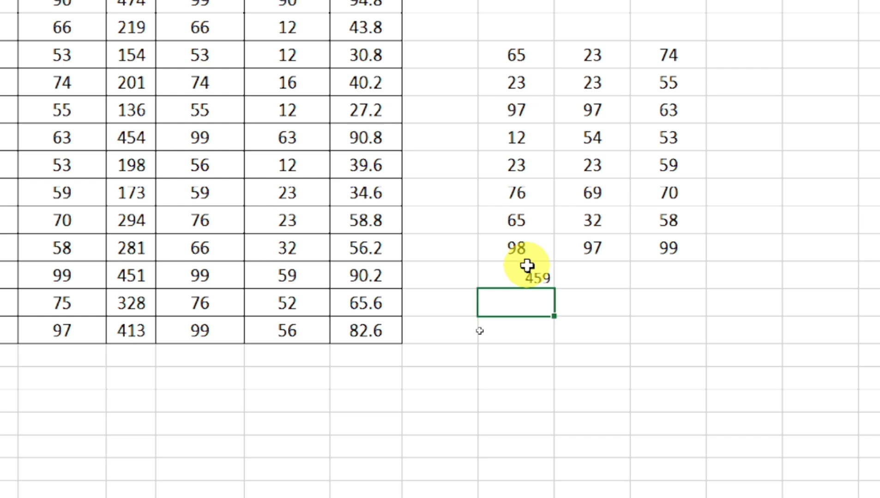
- AutoSum the middle and right columns to get totals of 418 and 531
{"action": "left_click", "coordinate": [611, 49]}
{"action": "left_click_drag", "start_coordinate": [674, 165], "coordinate": [670, 245]}
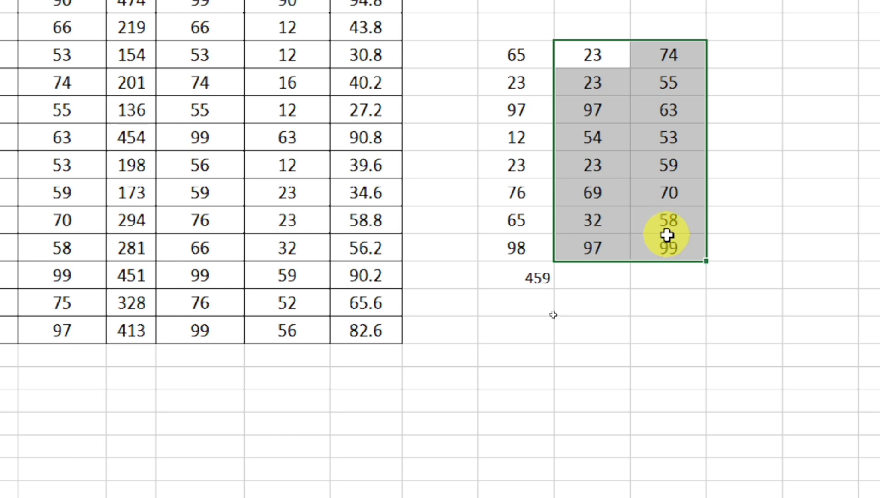
{"action": "key", "text": "alt+equal"}
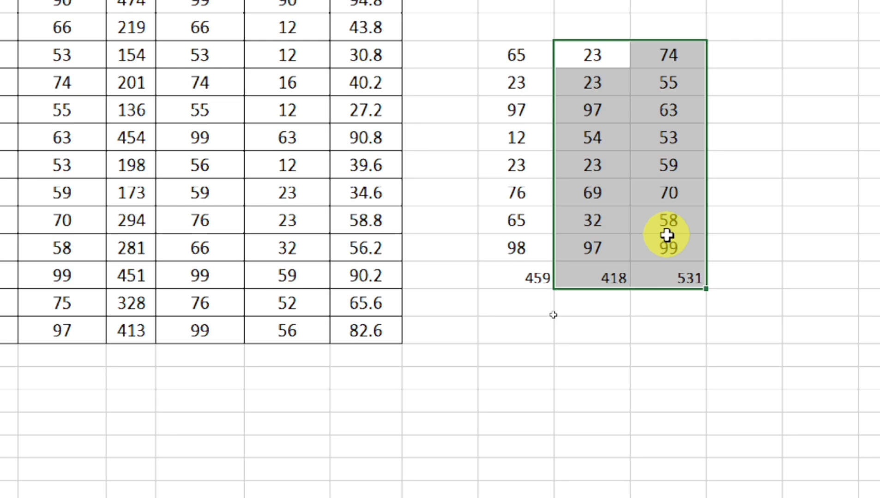
{"action": "left_click", "coordinate": [622, 296]}
- Toggle formula view, then format the first column as rupee currency, ₹ 65.00 to ₹ 98.00
{"action": "left_click", "coordinate": [616, 278]}
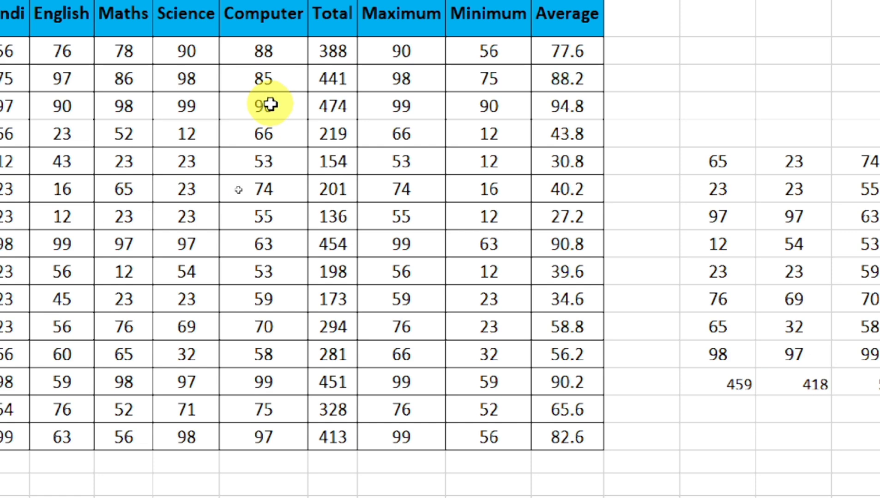
{"action": "key", "text": "ctrl+grave"}
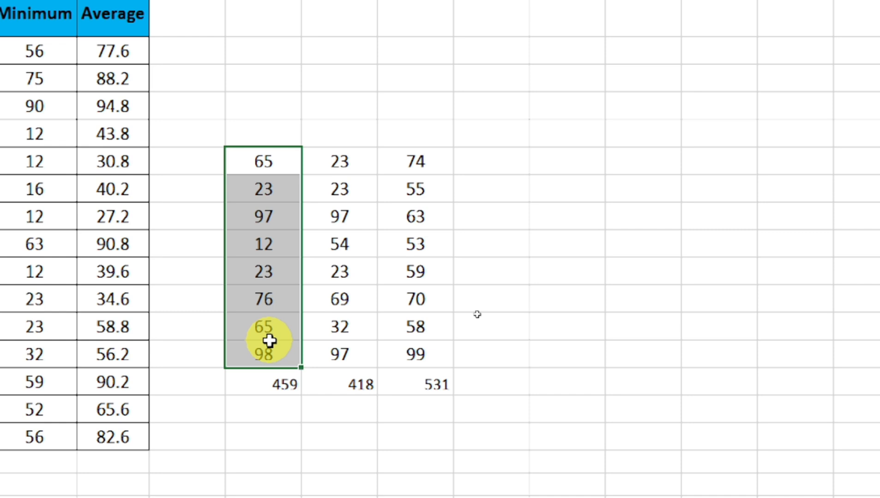
{"action": "key", "text": "ctrl+shift+4"}
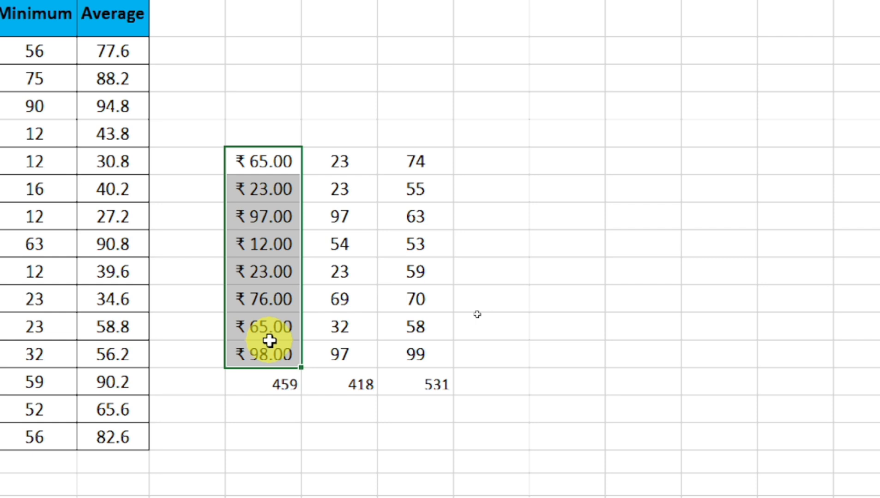
{"action": "left_click", "coordinate": [269, 292]}
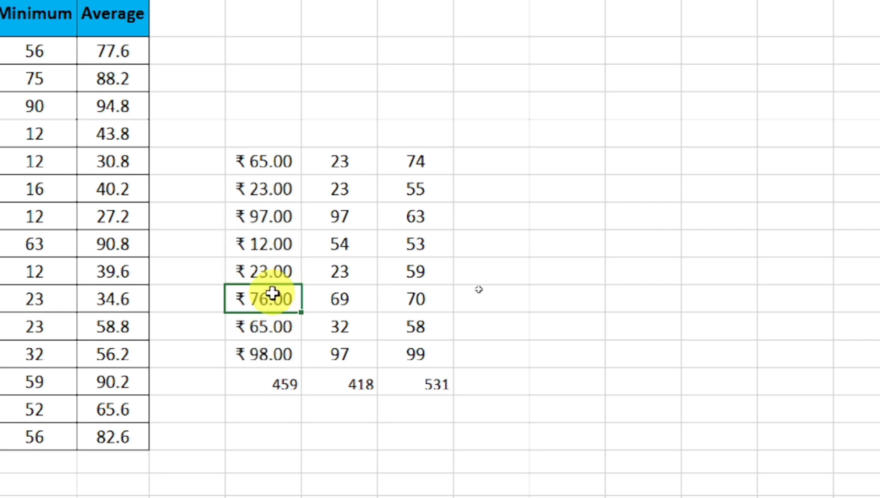
{"action": "left_click", "coordinate": [257, 245]}
{"action": "left_click", "coordinate": [264, 220]}
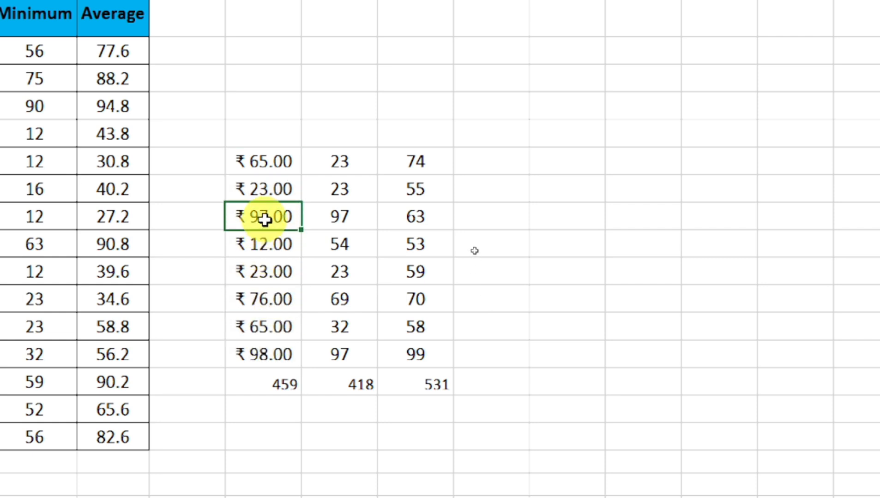
- Replace ₹ 97.00 with 232, then format the middle column's top seven values as percentages
{"action": "type", "text": "232"}
{"action": "key", "text": "Return"}
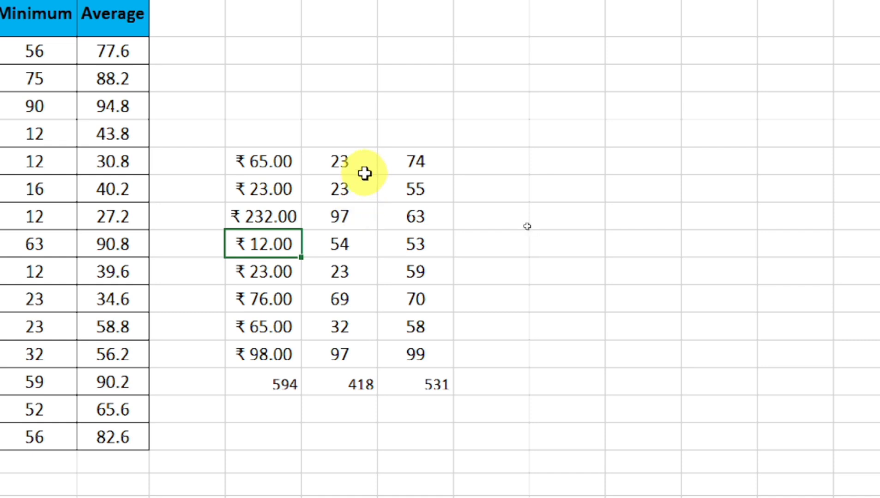
{"action": "left_click_drag", "start_coordinate": [363, 164], "coordinate": [360, 319]}
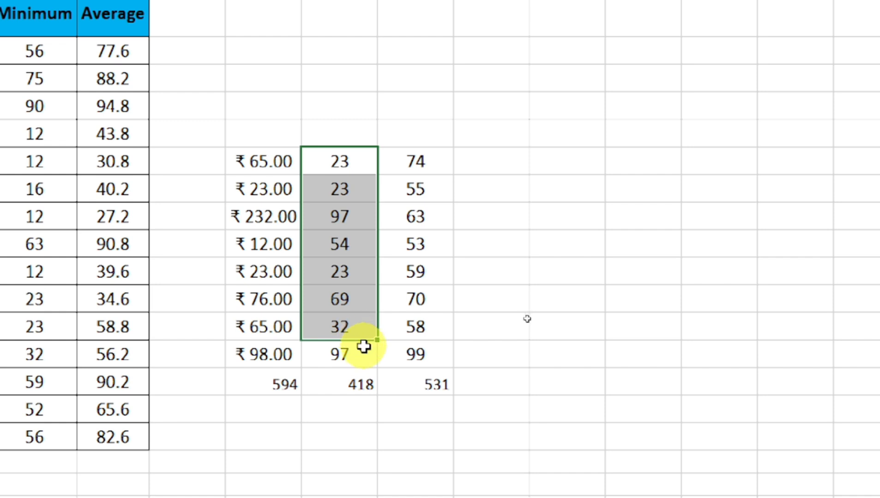
{"action": "key", "text": "ctrl+shift+5"}
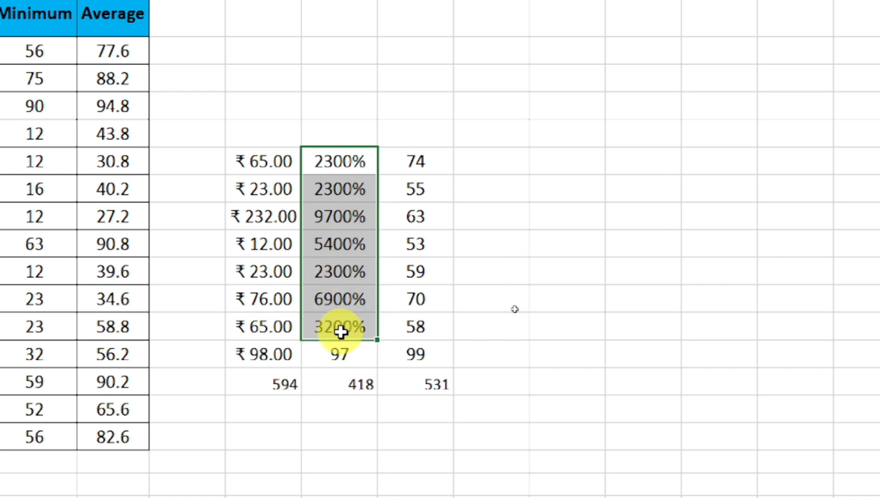
{"action": "left_click", "coordinate": [314, 274]}
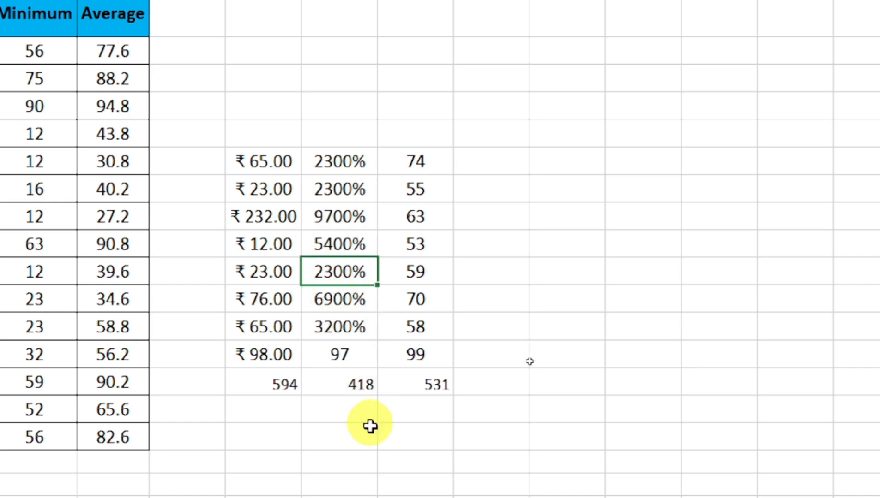
{"action": "left_click", "coordinate": [351, 385]}
{"action": "left_click", "coordinate": [355, 442]}
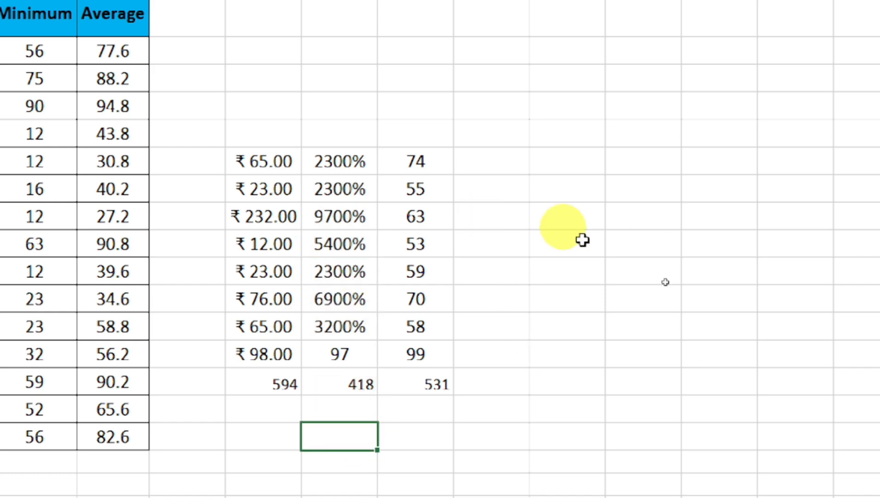
{"action": "left_click", "coordinate": [520, 156]}
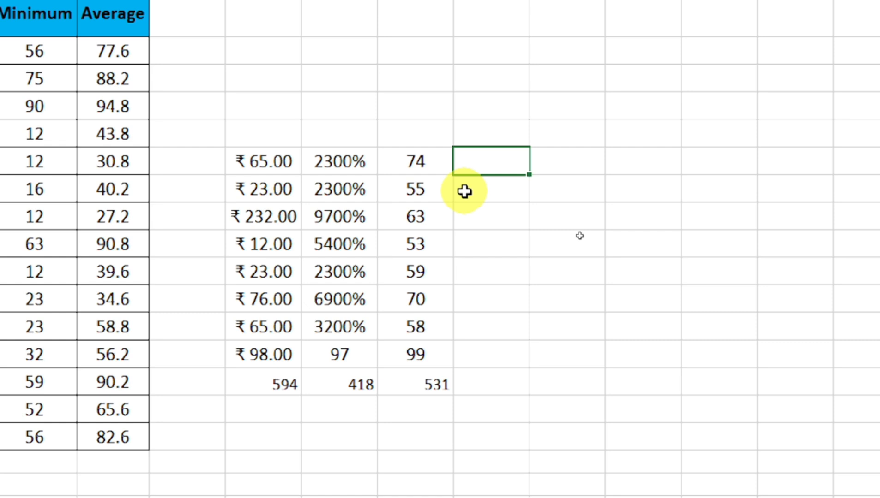
- Stamp the current time 21:44 beside 74 and today's date 12-07-2024 beneath it
{"action": "key", "text": "ctrl+shift+semicolon"}
{"action": "key", "text": "Return"}
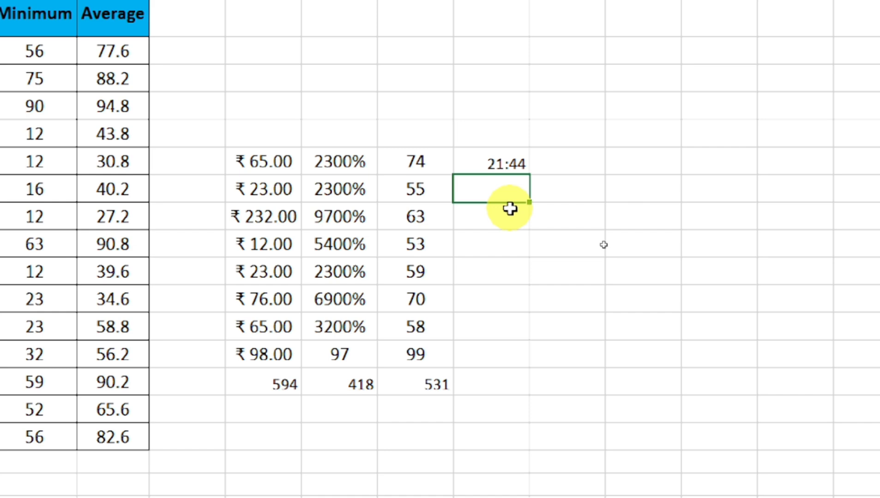
{"action": "key", "text": "ctrl+semicolon"}
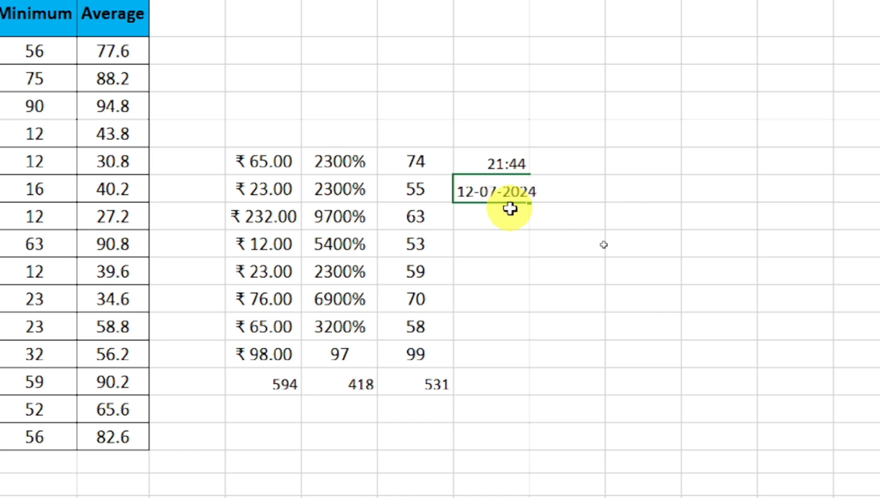
{"action": "key", "text": "Return"}
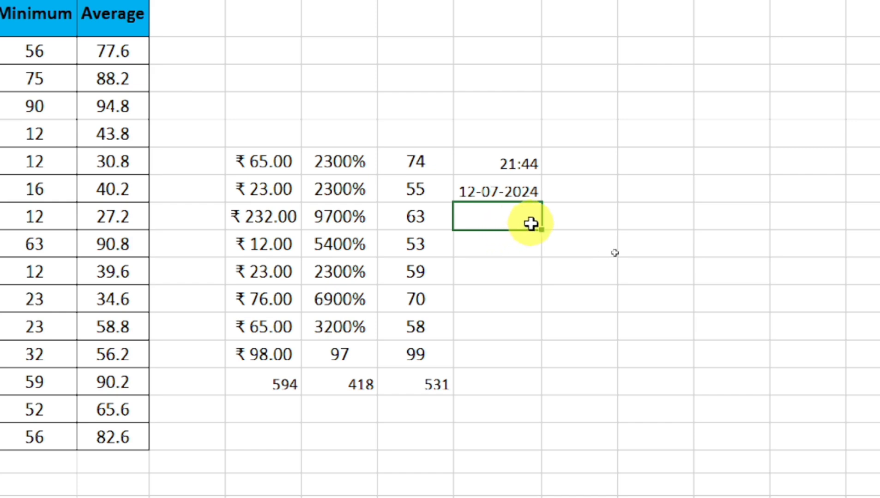
{"action": "left_click", "coordinate": [583, 152]}
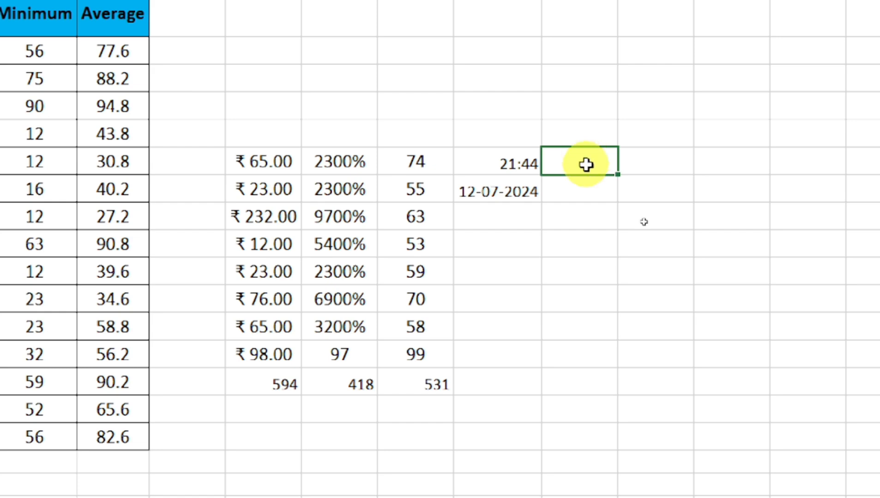
{"action": "left_click", "coordinate": [585, 182]}
{"action": "double_click", "coordinate": [585, 182]}
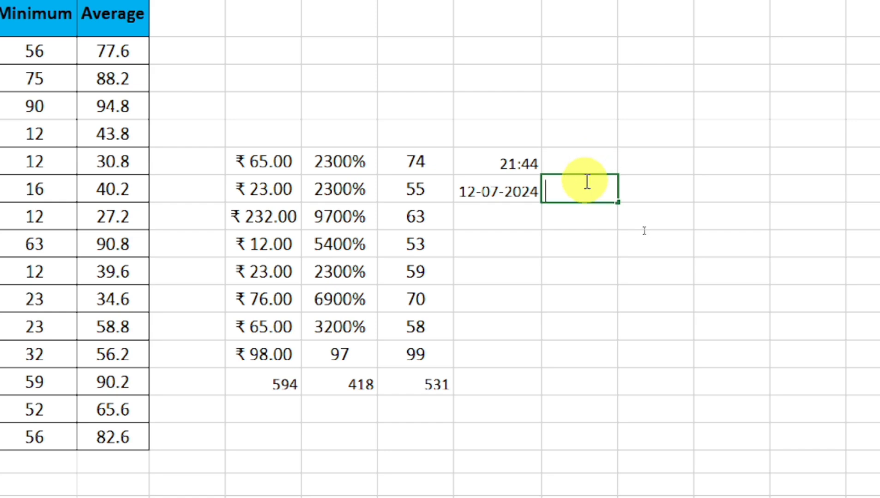
{"action": "type", "text": "=now"}
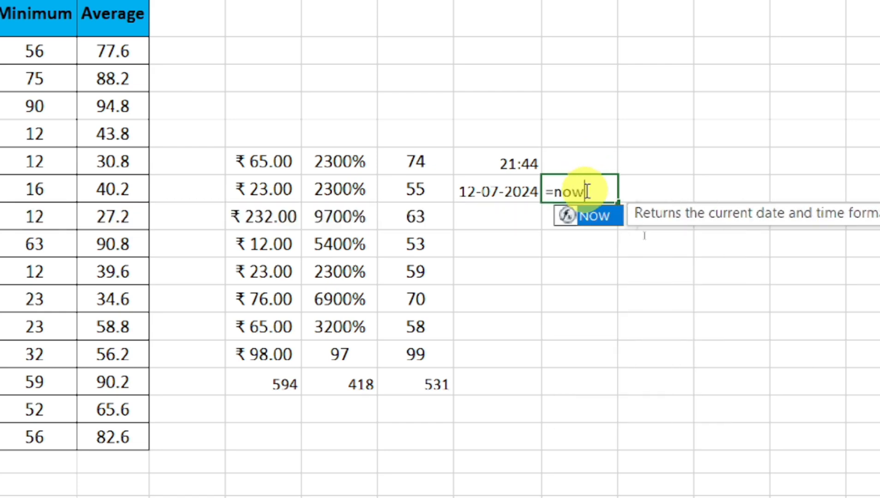
{"action": "key", "text": "Tab"}
{"action": "key", "text": "Return"}
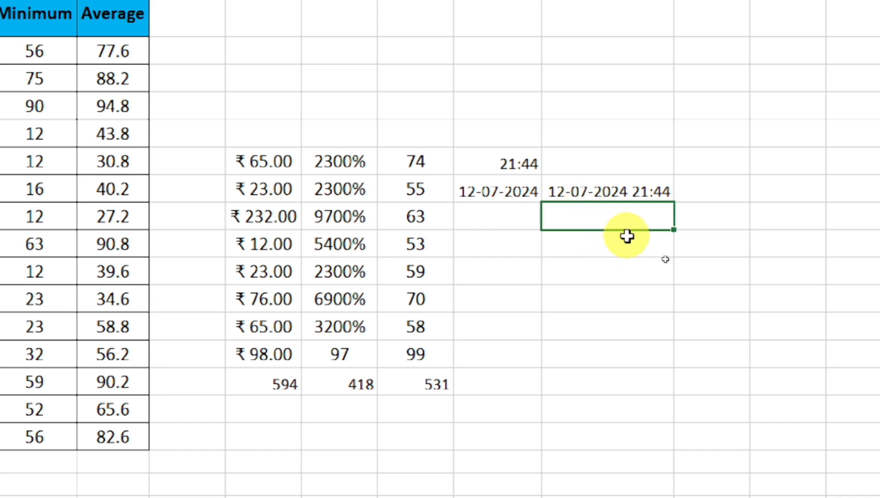
{"action": "left_click", "coordinate": [617, 190]}
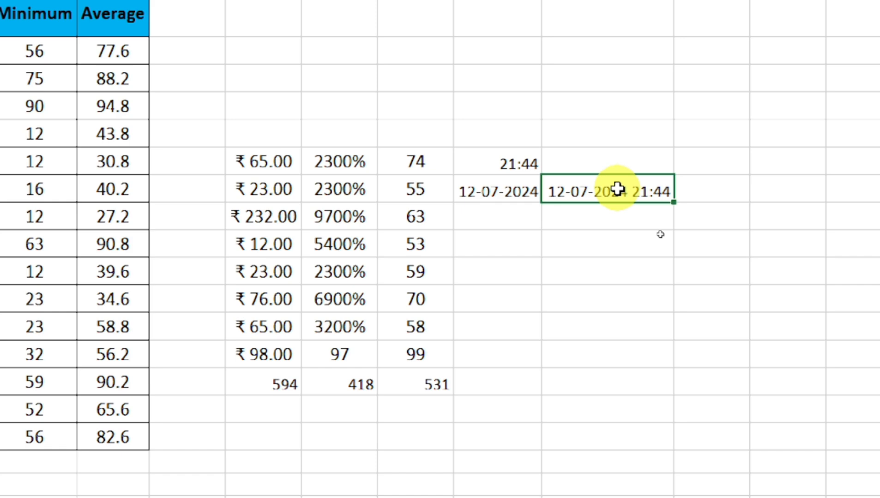
{"action": "left_click", "coordinate": [610, 226]}
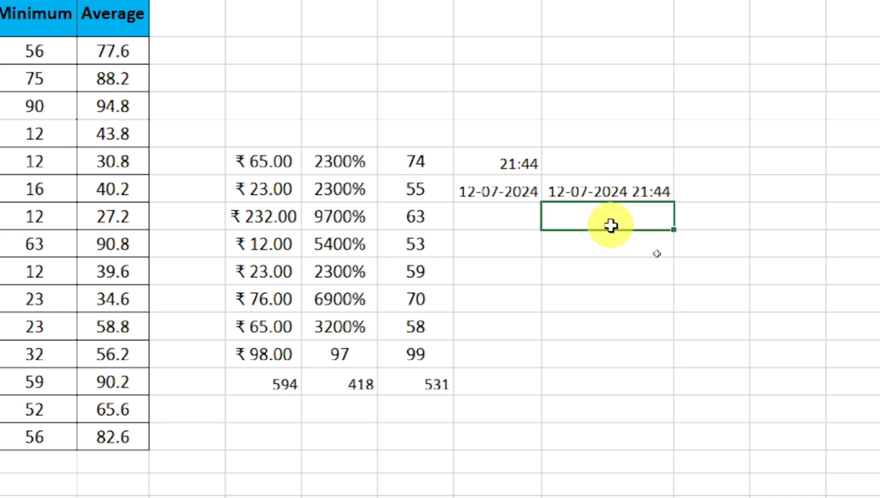
{"action": "key", "text": "Return"}
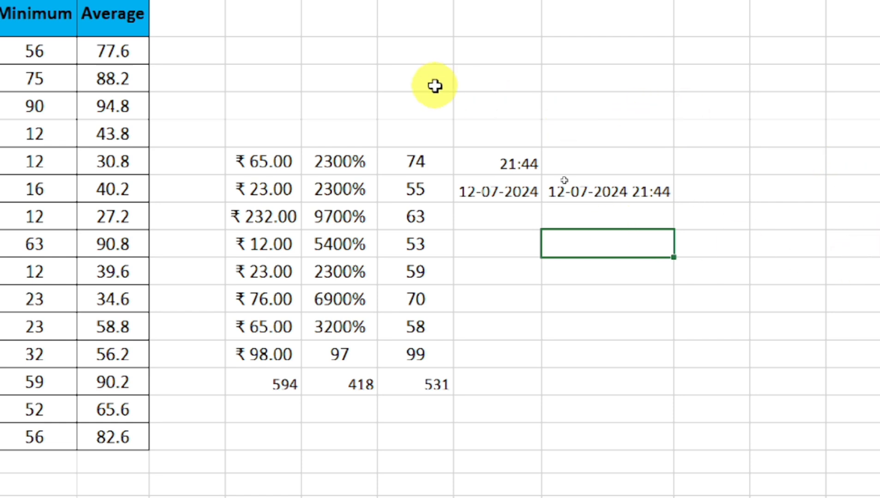
- Type the student's full name into the empty cell above the value block
{"action": "left_click", "coordinate": [397, 79]}
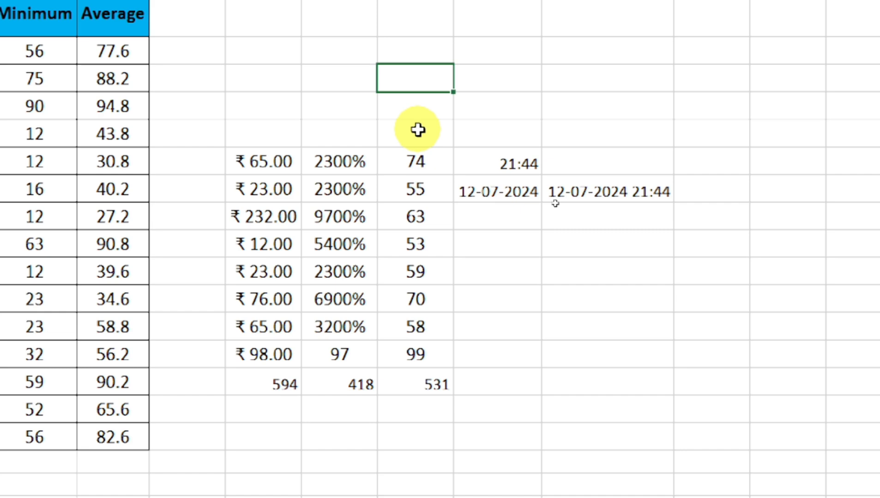
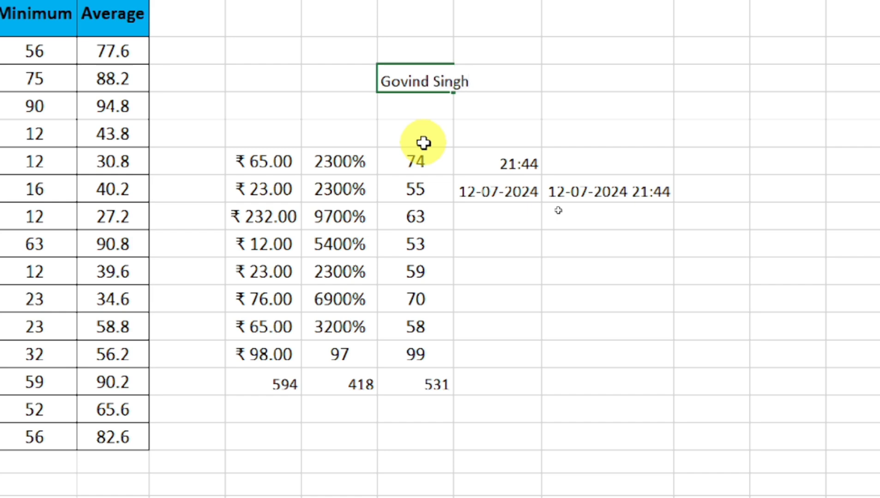
{"action": "key", "text": "Return"}
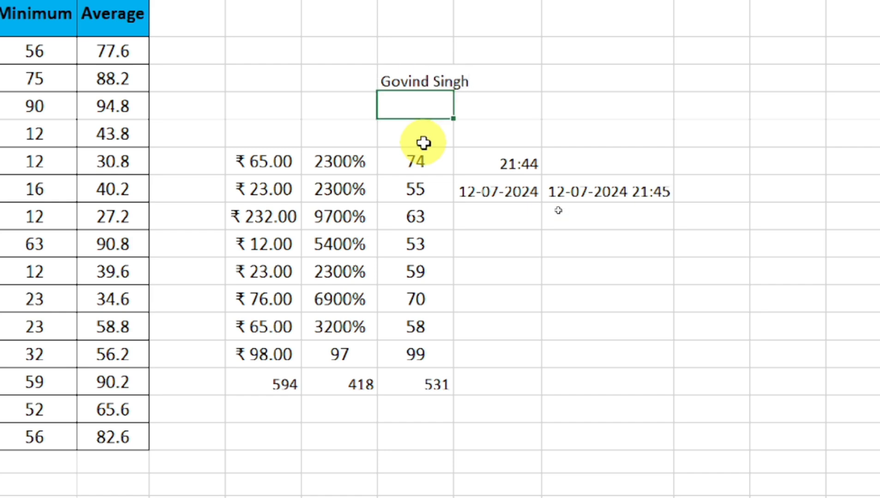
- AutoFit the name column's width with Alt+H, O, I, then undo the change
{"action": "left_click", "coordinate": [415, 79]}
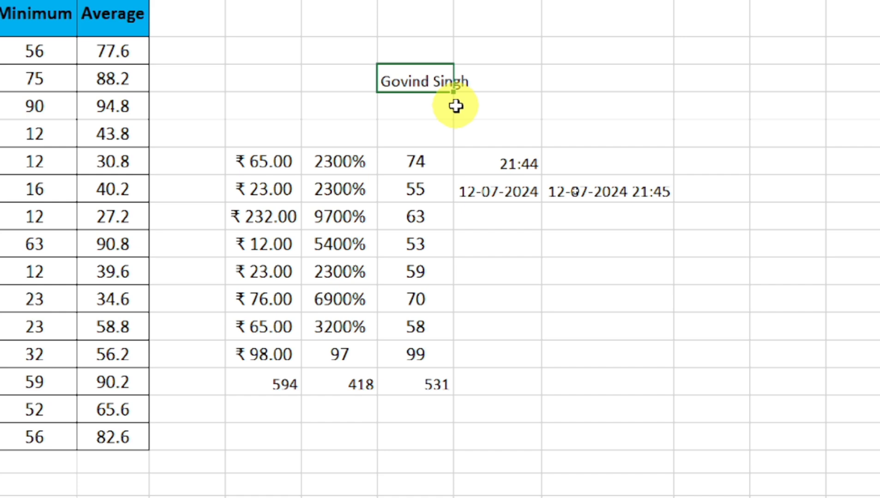
{"action": "key", "text": "alt+h"}
{"action": "key", "text": "o"}
{"action": "key", "text": "i"}
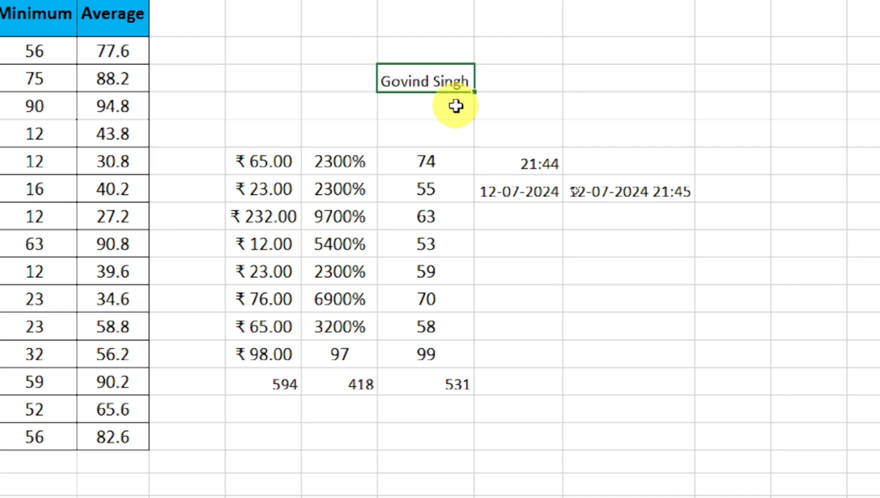
{"action": "key", "text": "ctrl+z"}
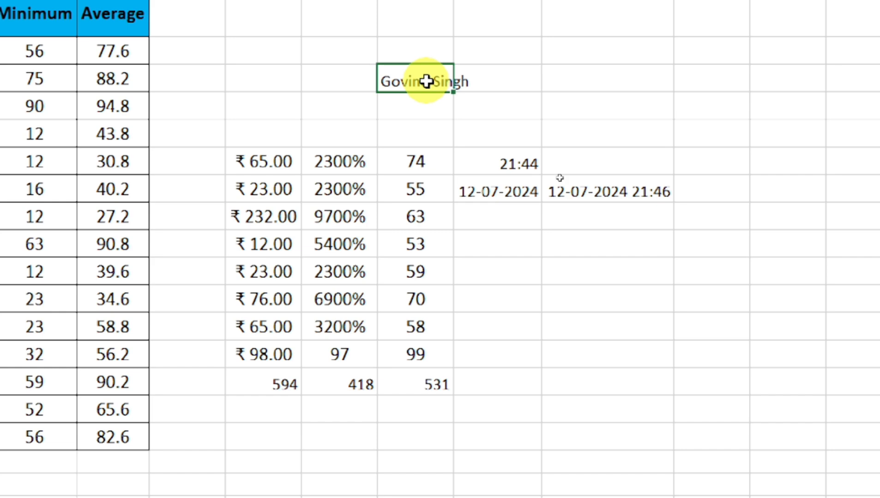
- Insert an Alt+Enter line break before the surname and remove its leading space
{"action": "double_click", "coordinate": [434, 81]}
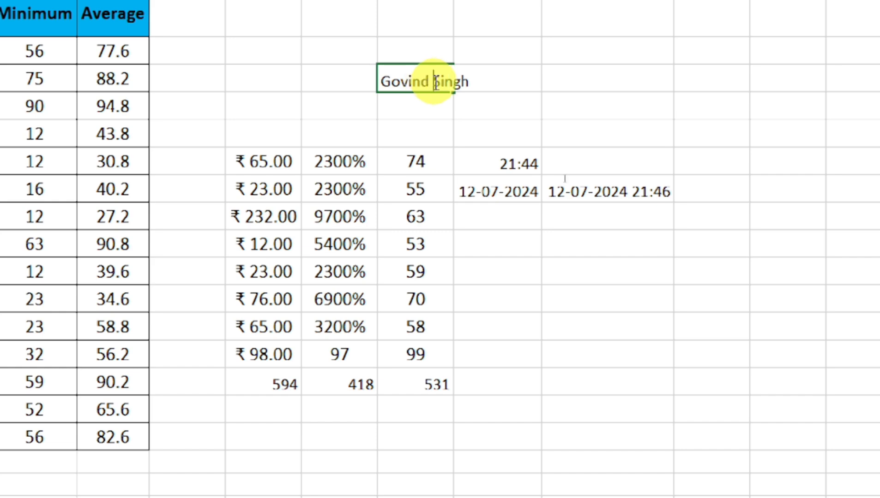
{"action": "left_click", "coordinate": [426, 116]}
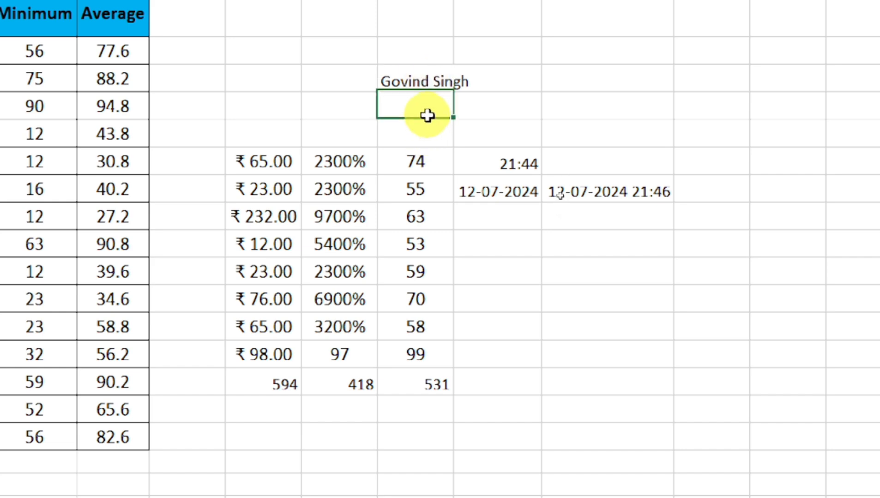
{"action": "left_click", "coordinate": [435, 83]}
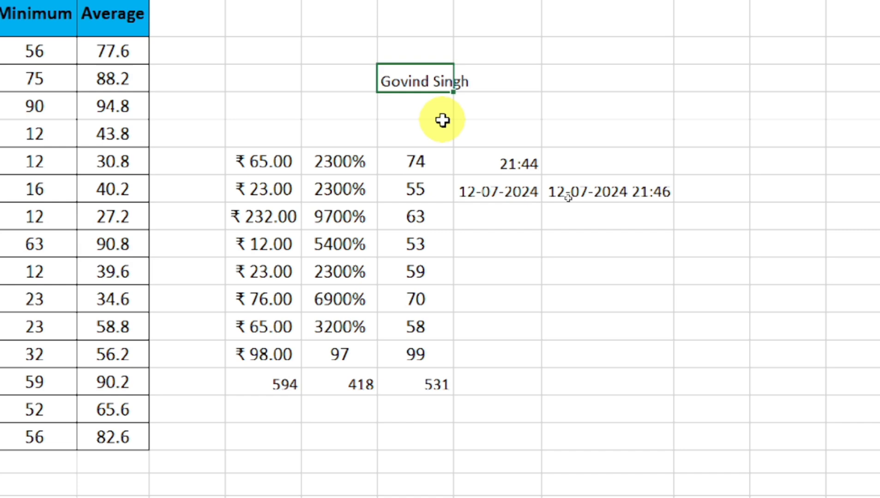
{"action": "key", "text": "F2"}
{"action": "key", "text": "Left"}
{"action": "key", "text": "Left"}
{"action": "key", "text": "Left"}
{"action": "key", "text": "Left"}
{"action": "key", "text": "Left"}
{"action": "key", "text": "alt+Return"}
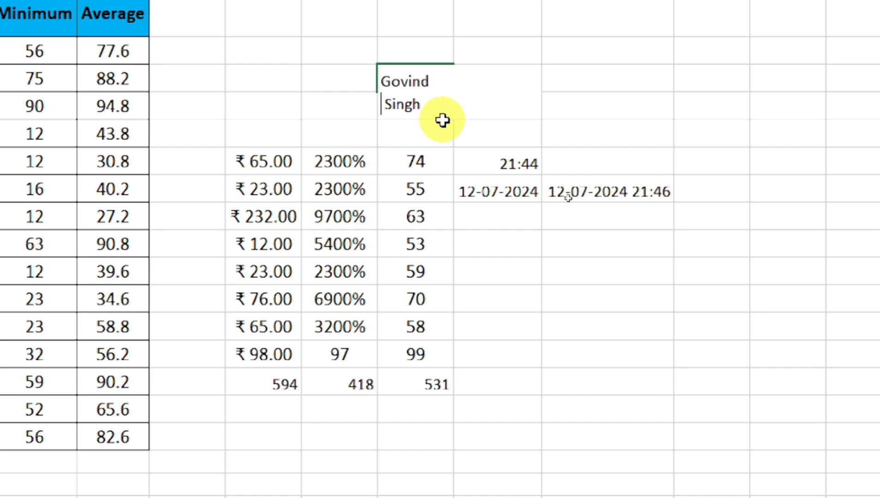
{"action": "key", "text": "Delete"}
- Commit the two-line name, return to the marks table, and select then deselect it all
{"action": "left_click", "coordinate": [442, 121]}
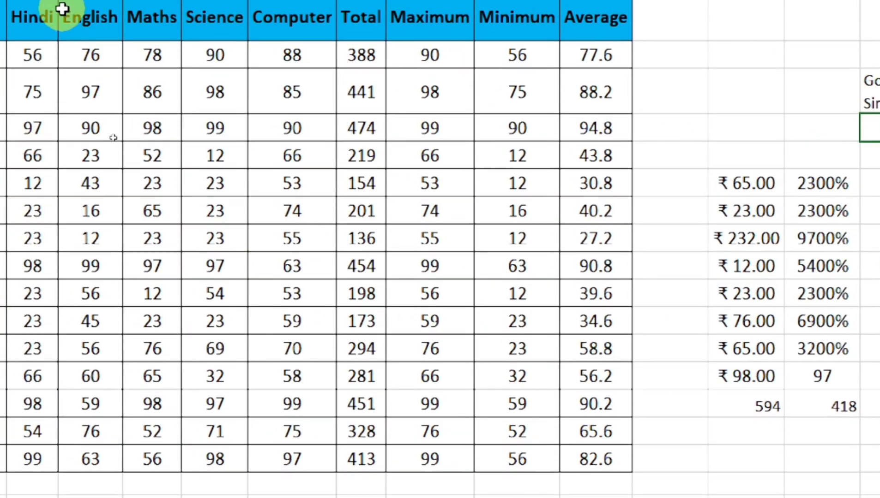
{"action": "left_click", "coordinate": [38, 44]}
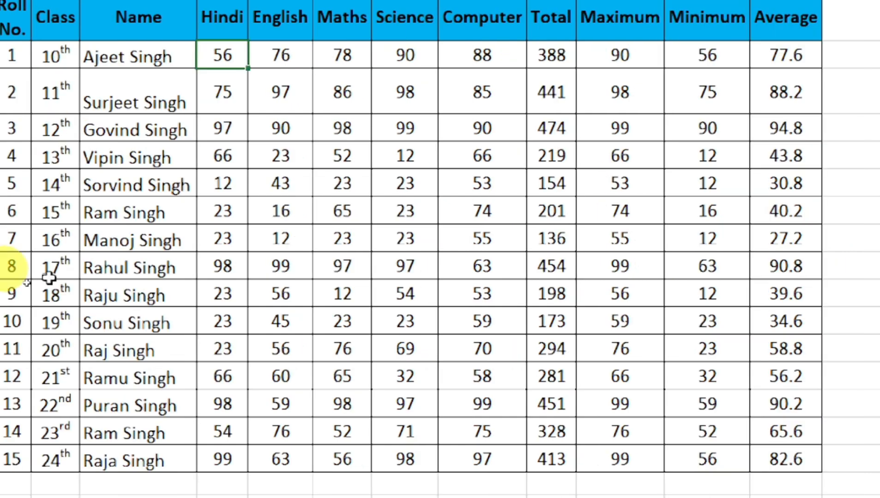
{"action": "left_click", "coordinate": [17, 17]}
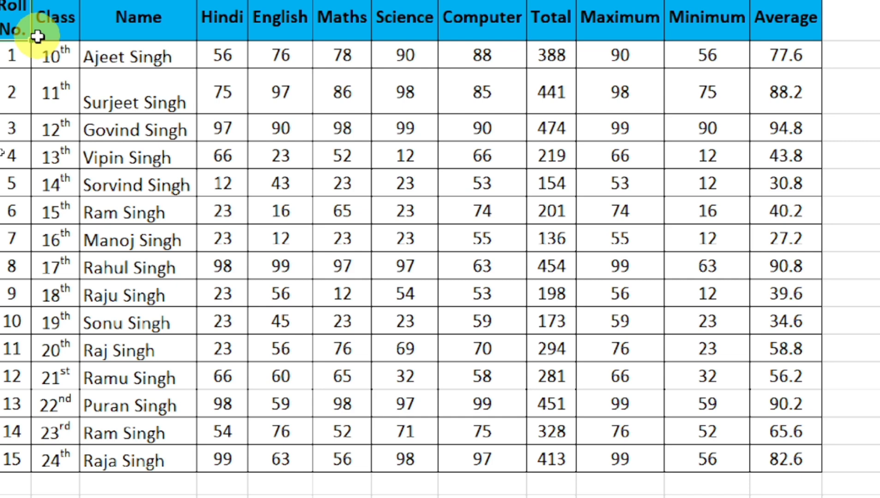
{"action": "key", "text": "ctrl+a"}
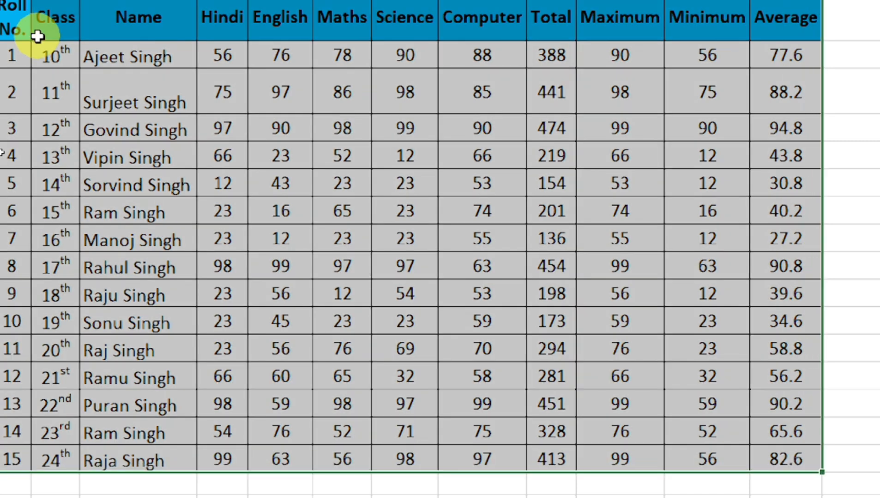
{"action": "left_click", "coordinate": [29, 37]}
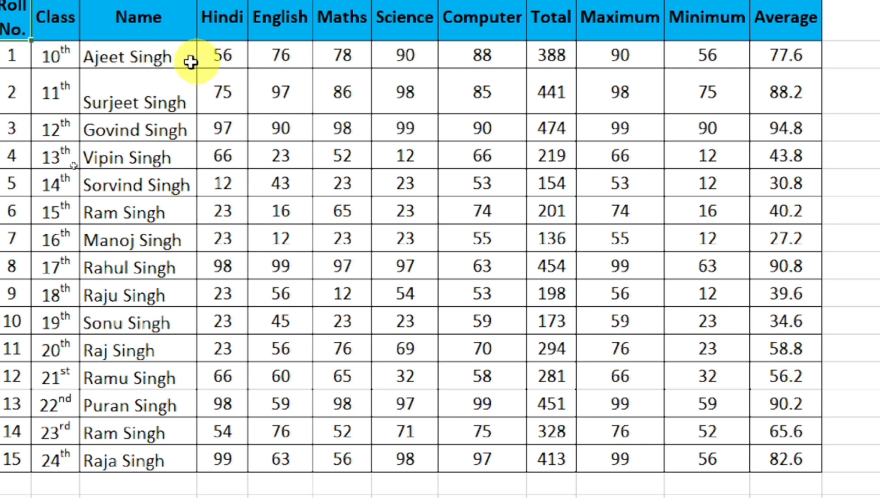
{"action": "left_click", "coordinate": [138, 60]}
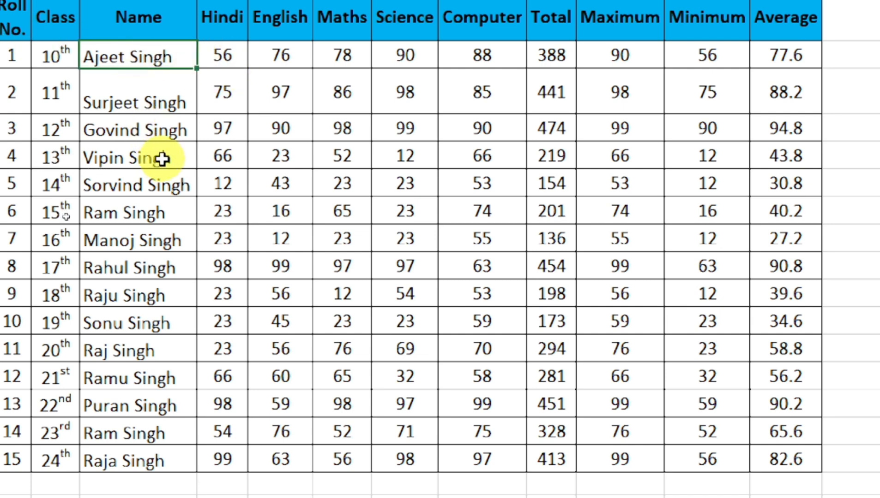